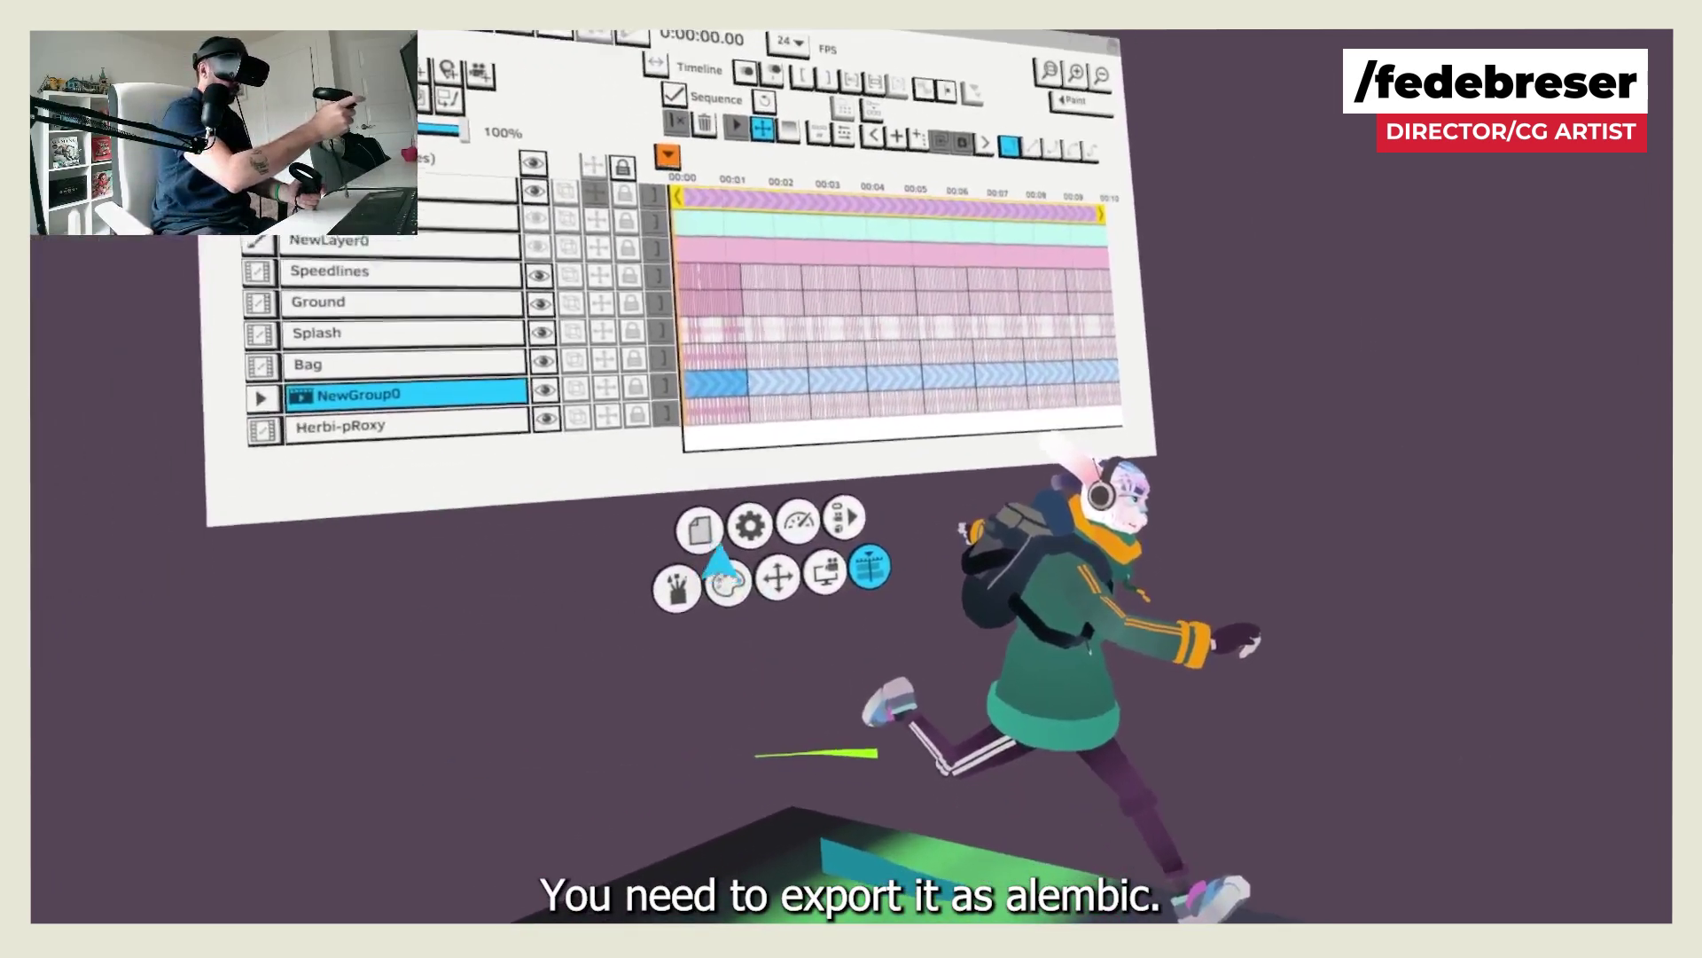
Open the project's document options and switch to the export options.
left_click(705, 605)
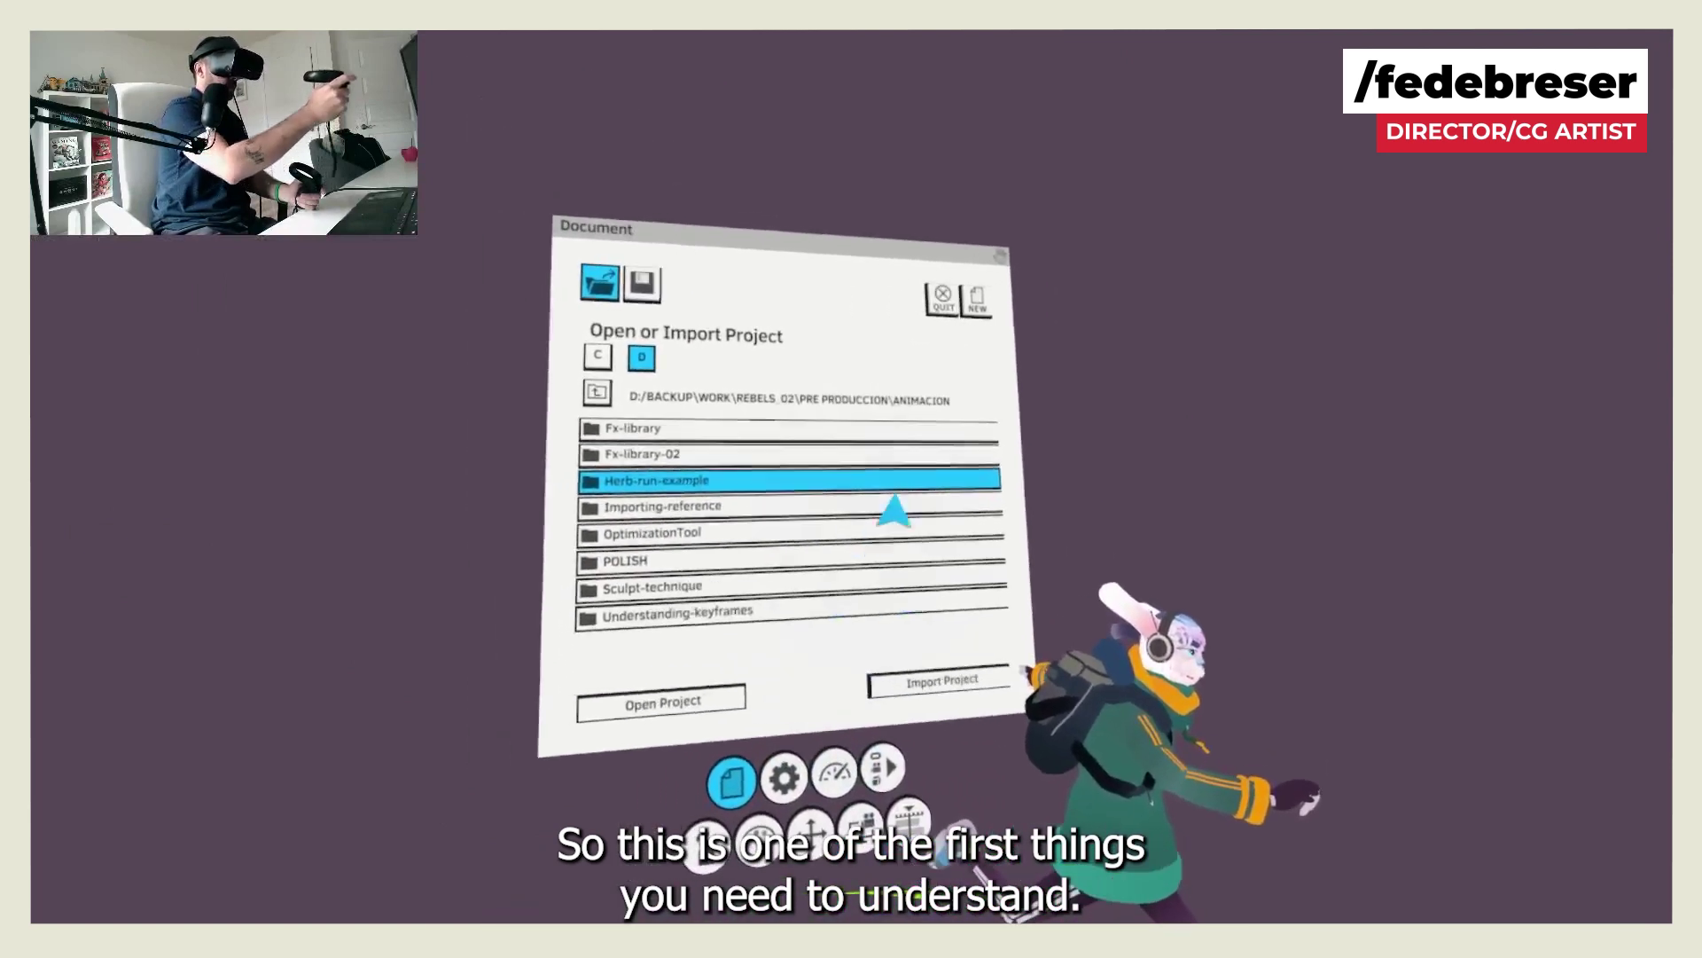
left_click(884, 767)
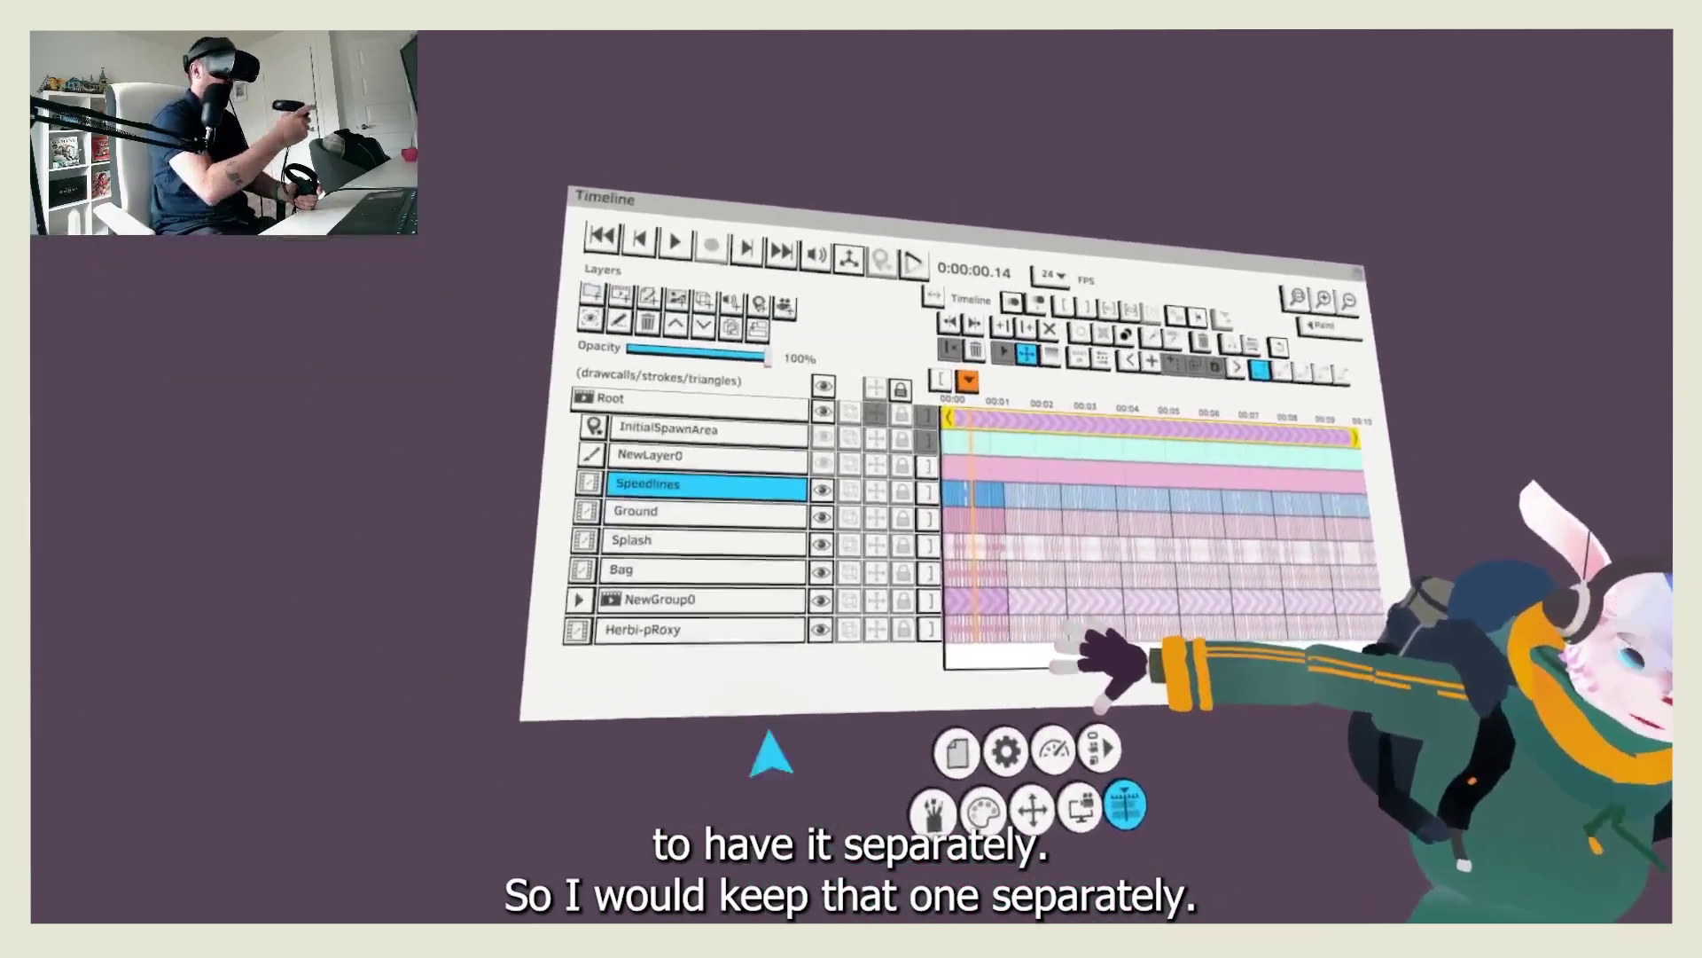
Go through the Ground, Splash and Bag layers one at a time and play back the animation.
left_click(701, 511)
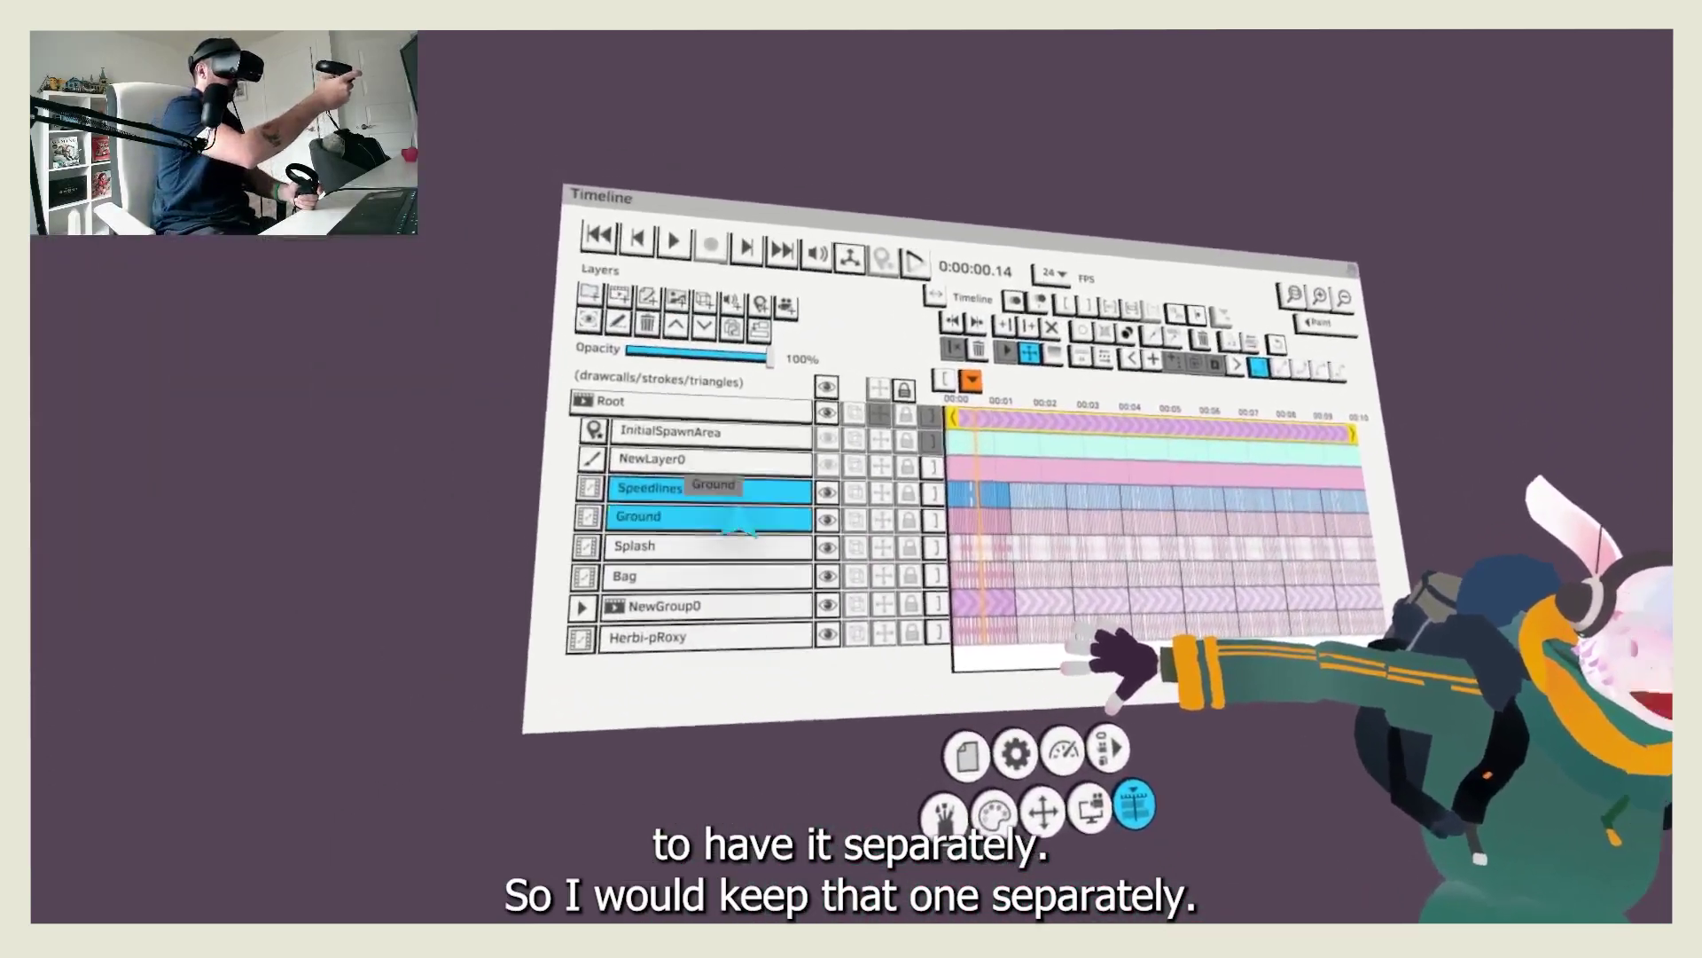
left_click(750, 554)
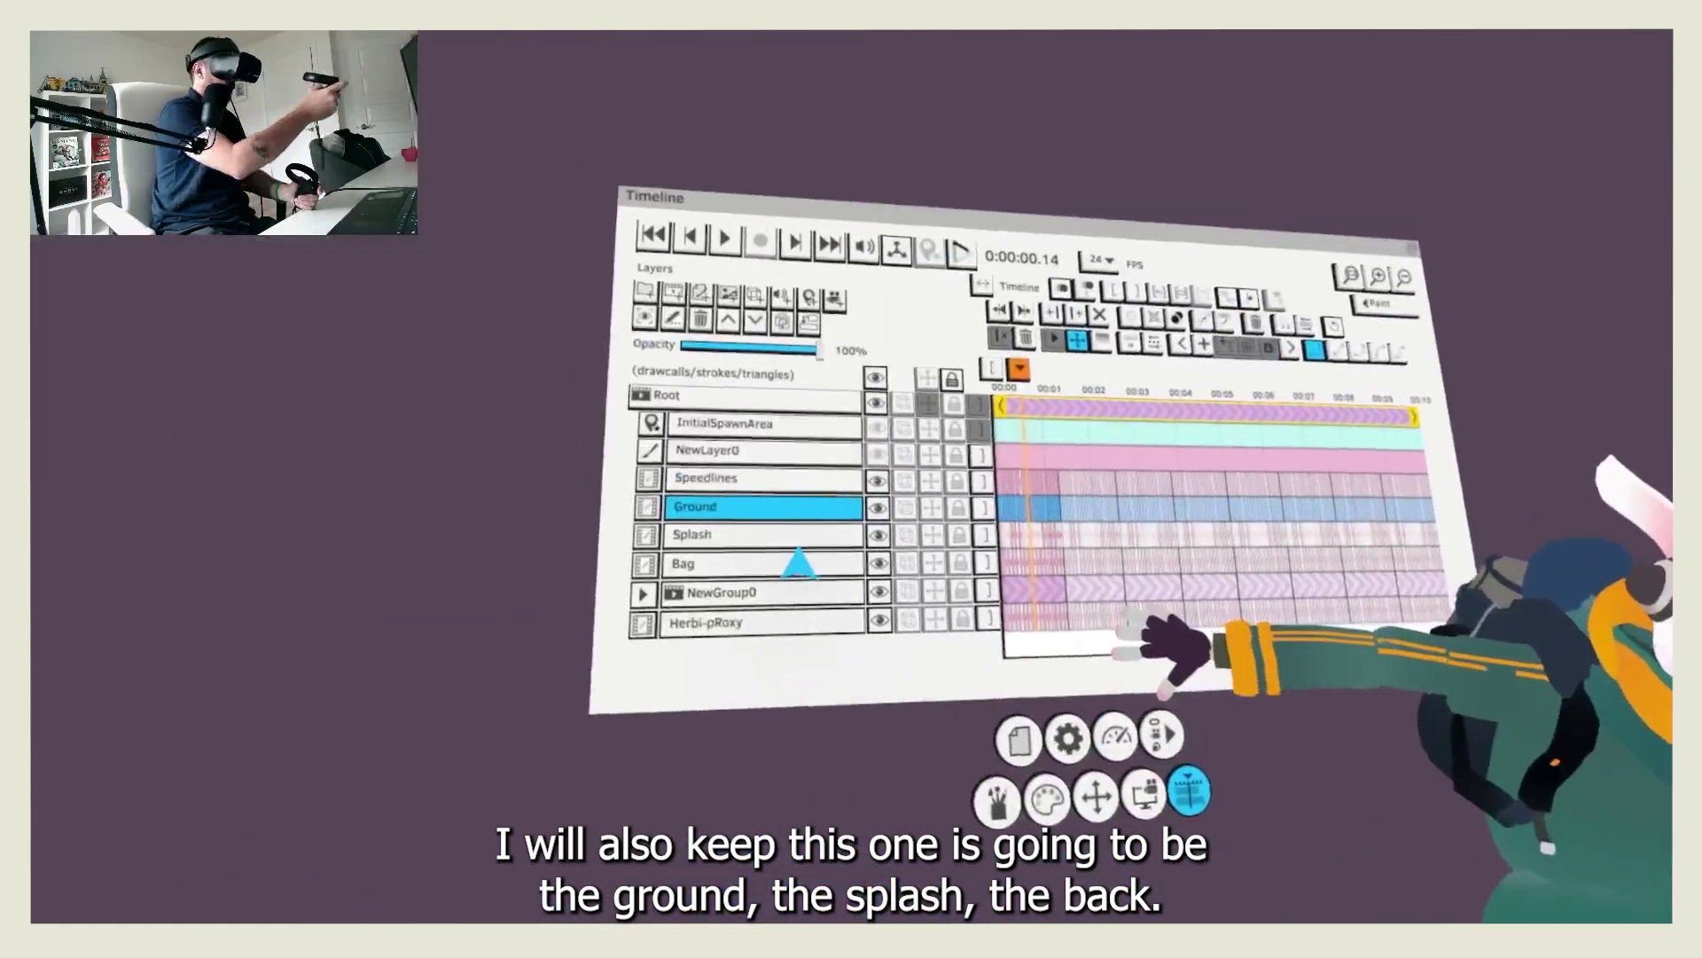
left_click(764, 550)
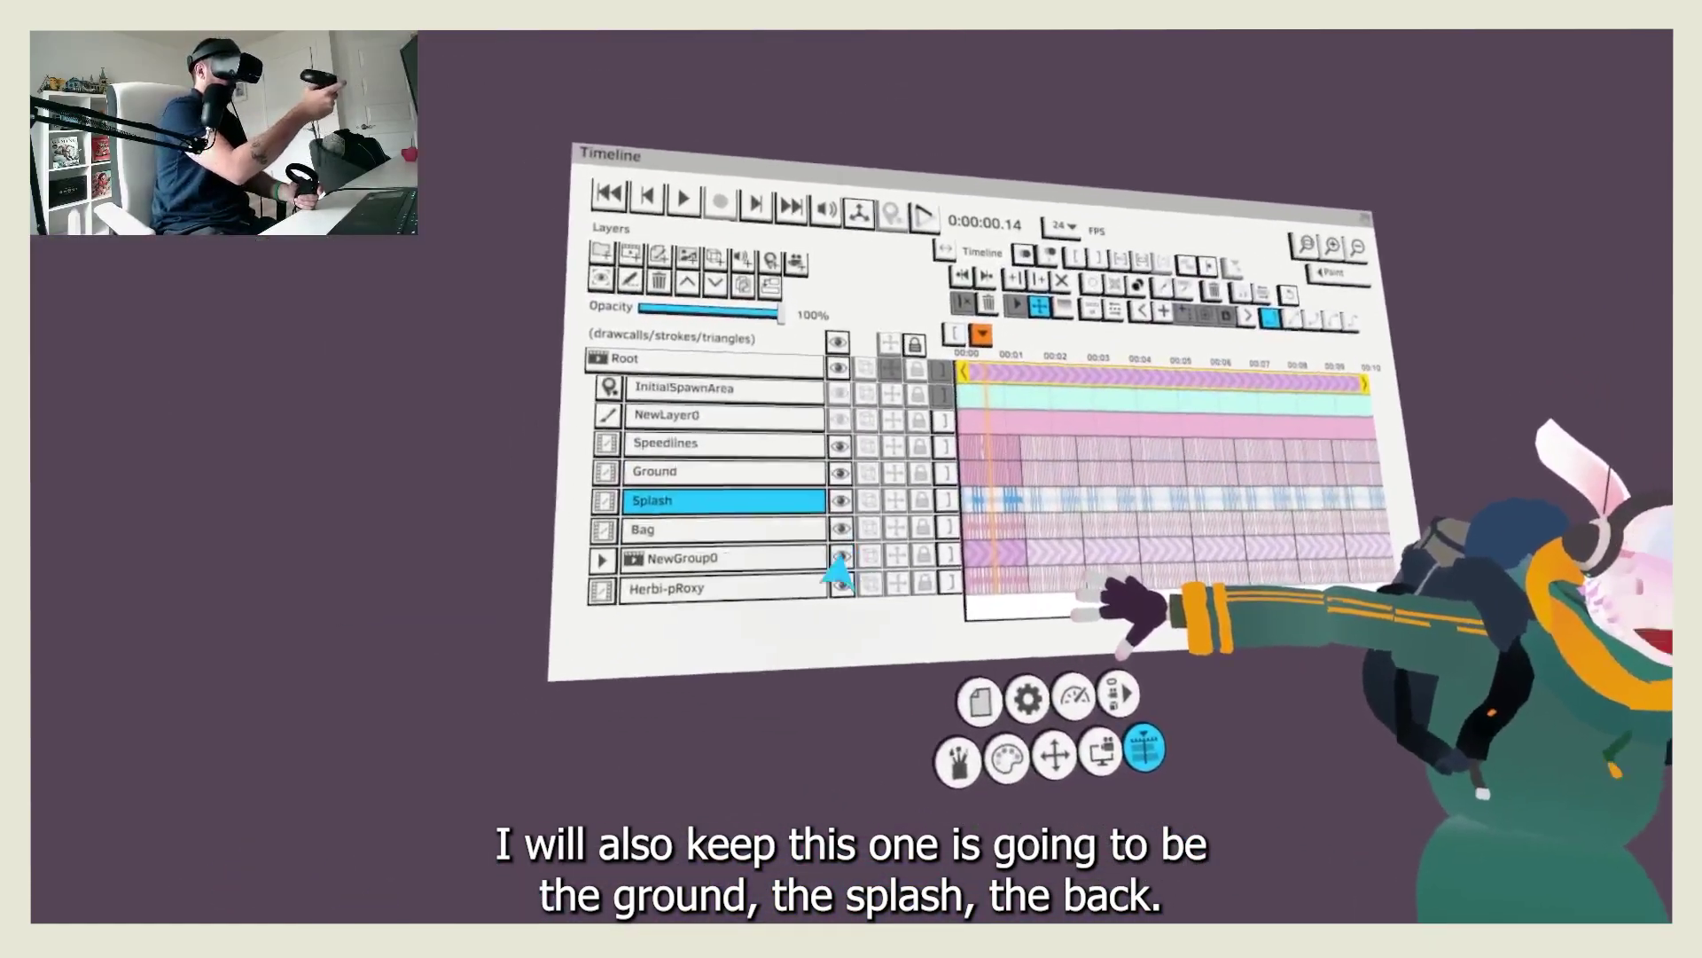
left_click(736, 554)
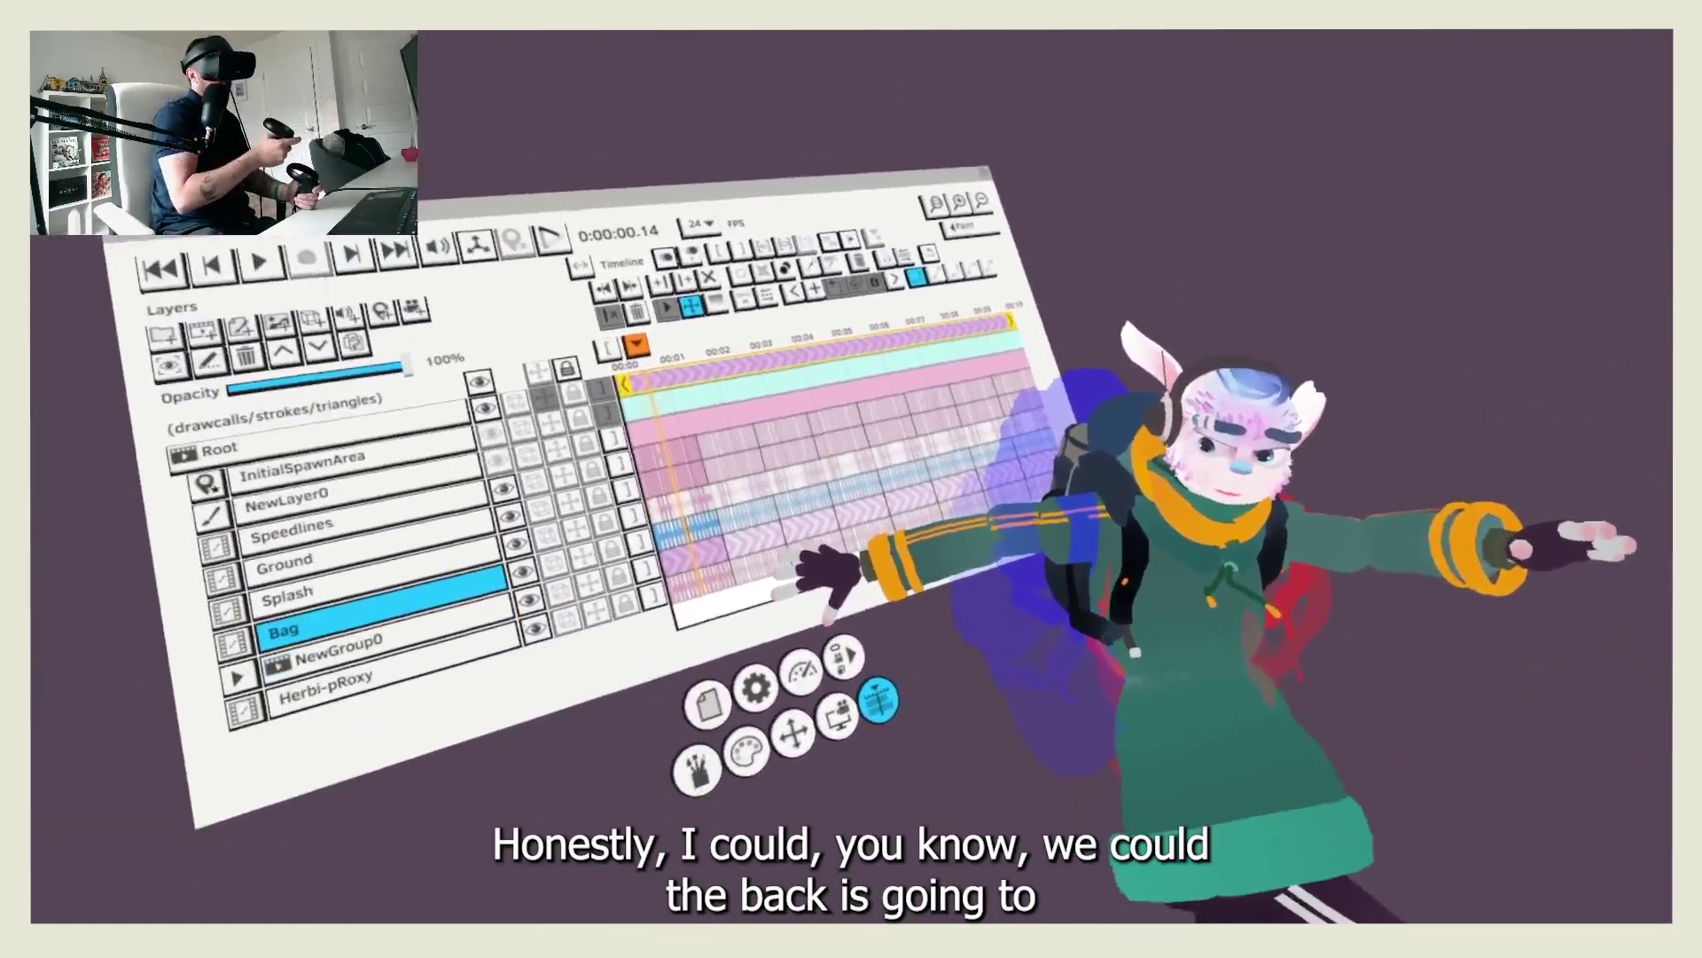
key("space")
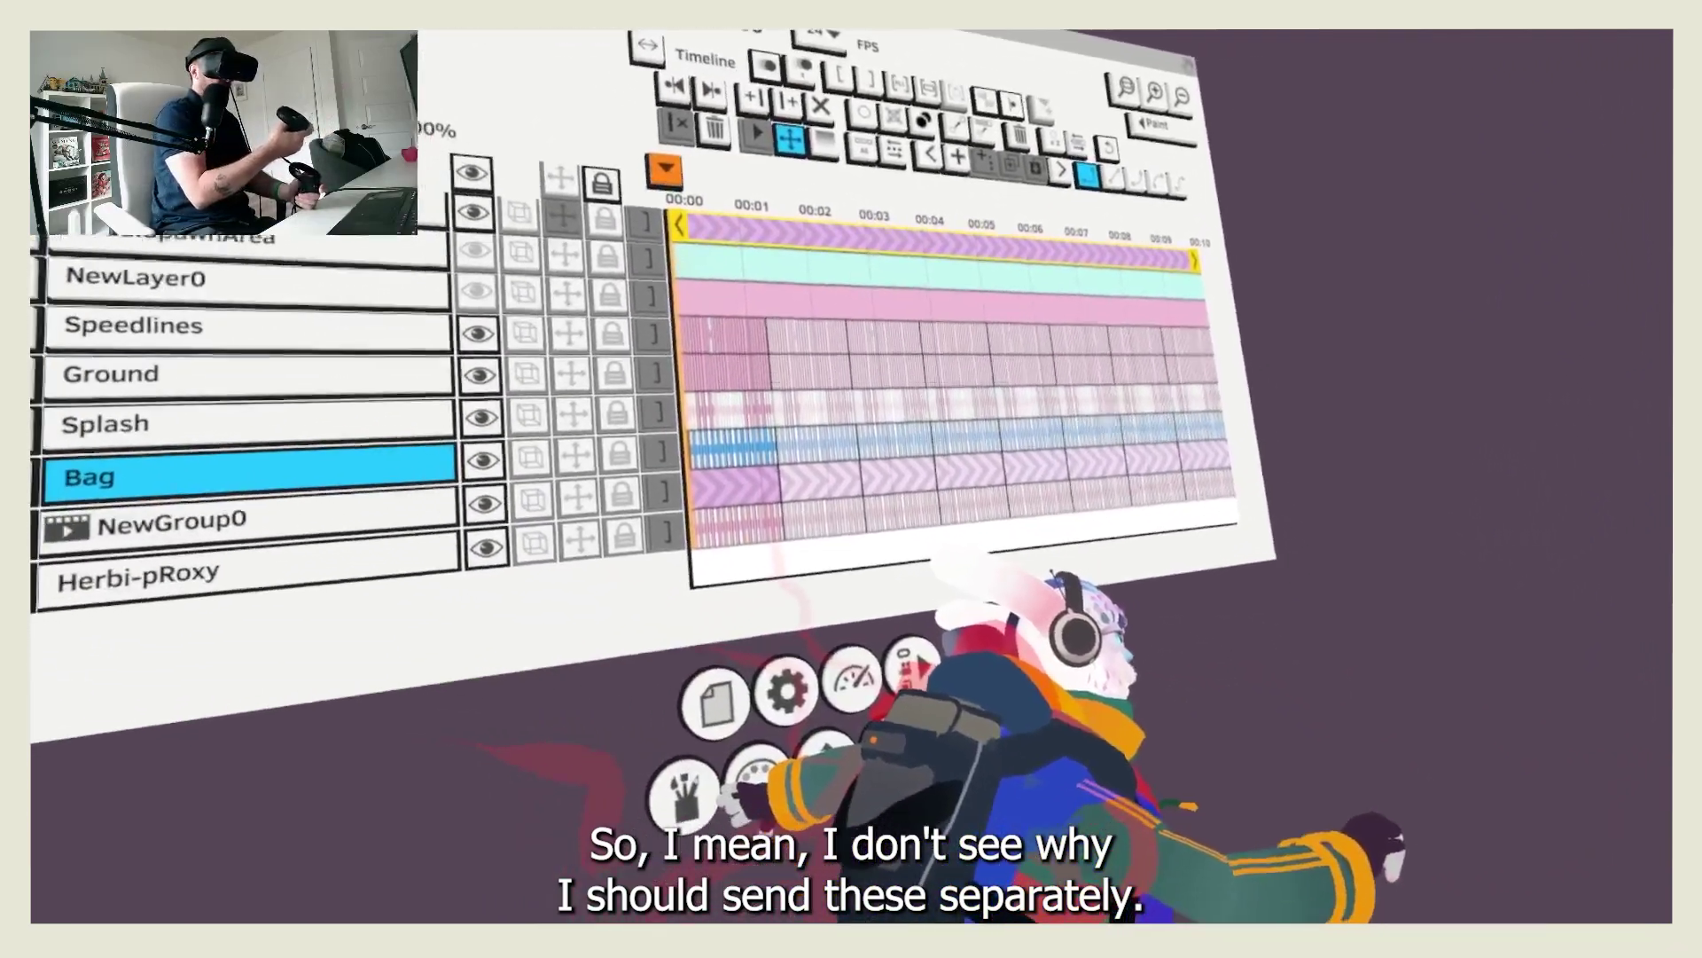
key("space")
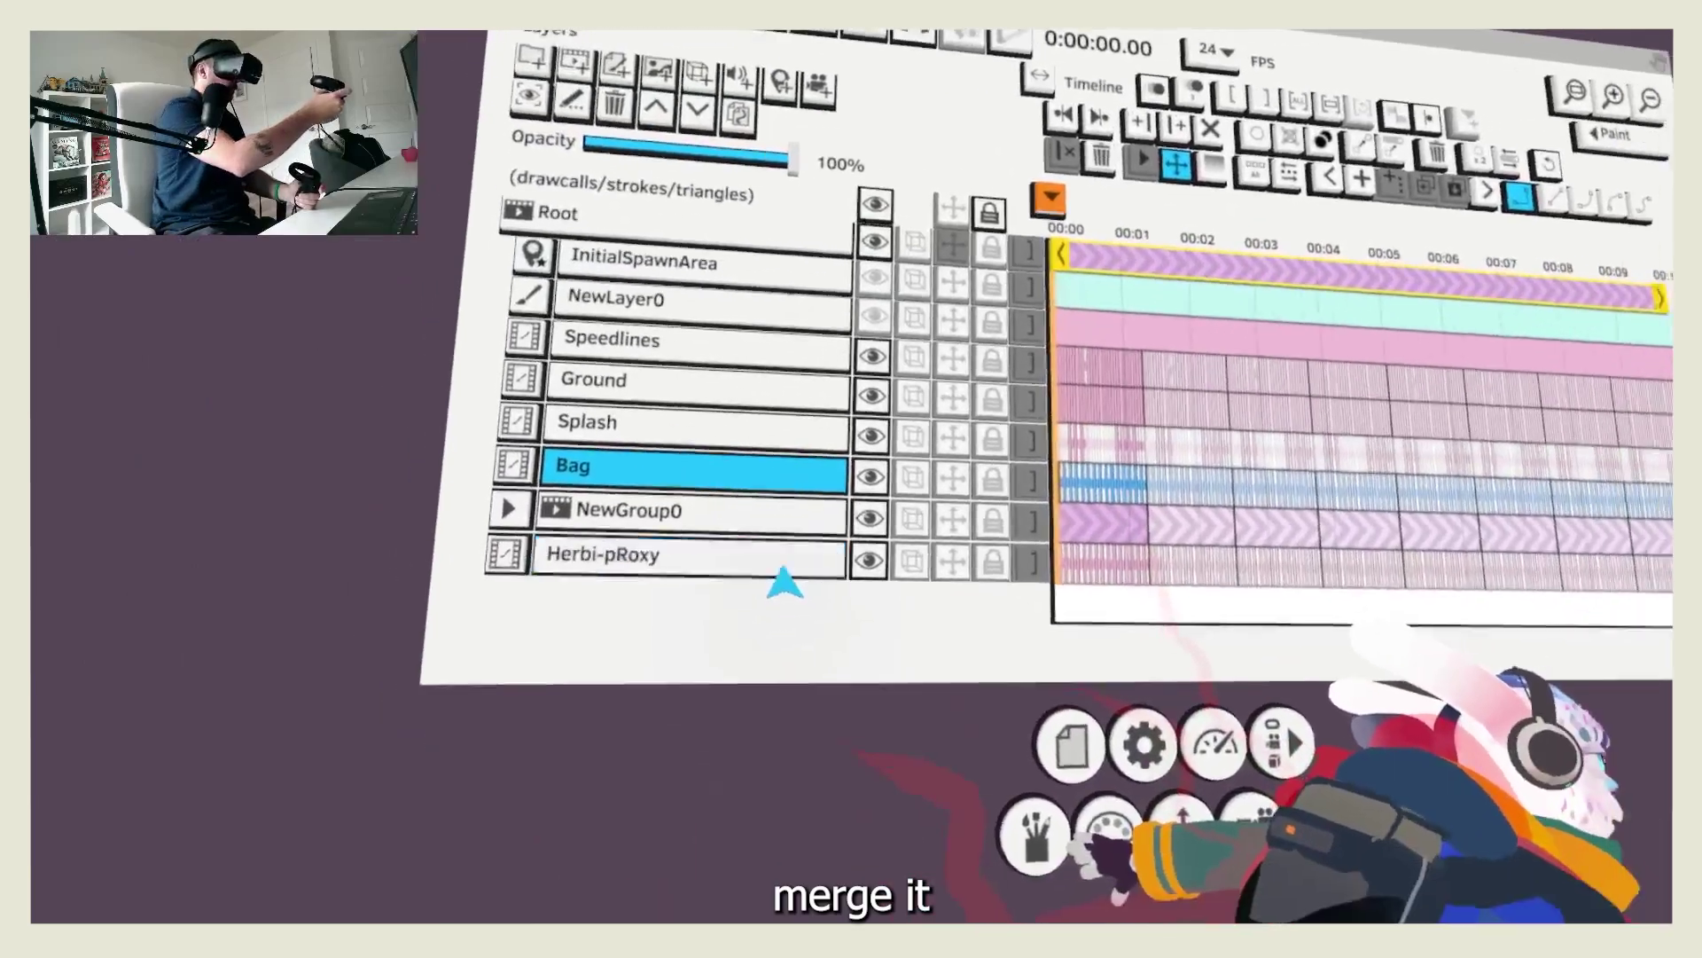
Move the Bag layer directly below NewGroup0 and merge it down into the Herbi-pRoxy layer.
left_click(740, 523)
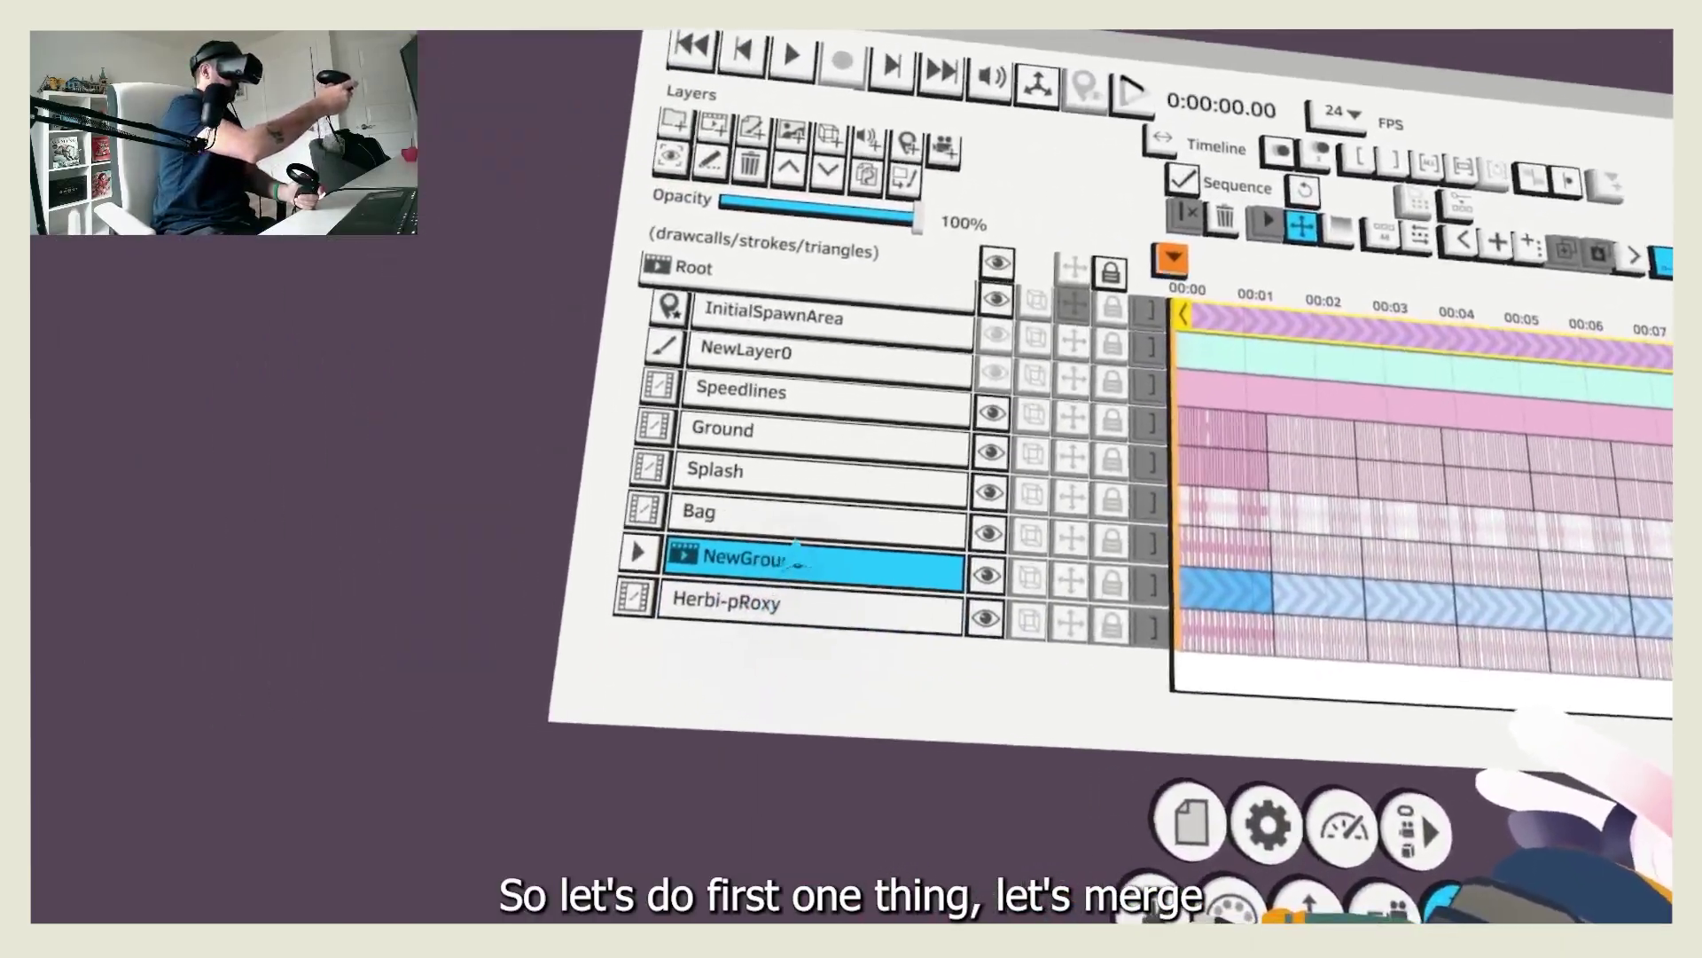
left_click(794, 605)
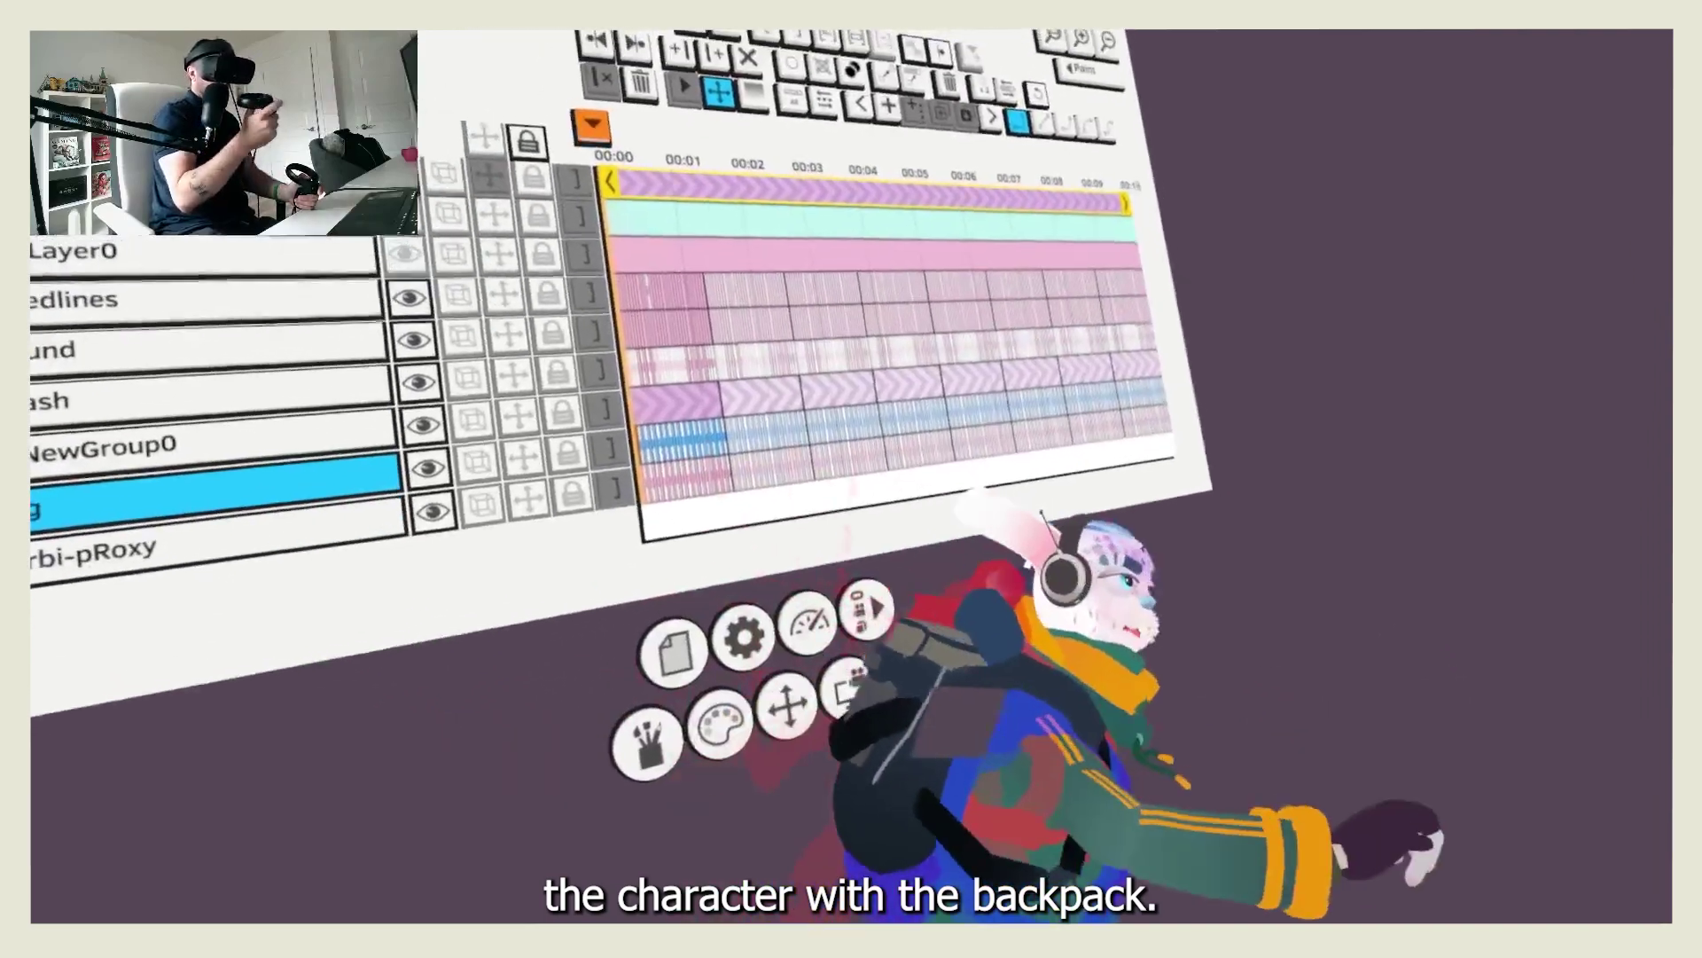
scroll(771, 550, "left", 1)
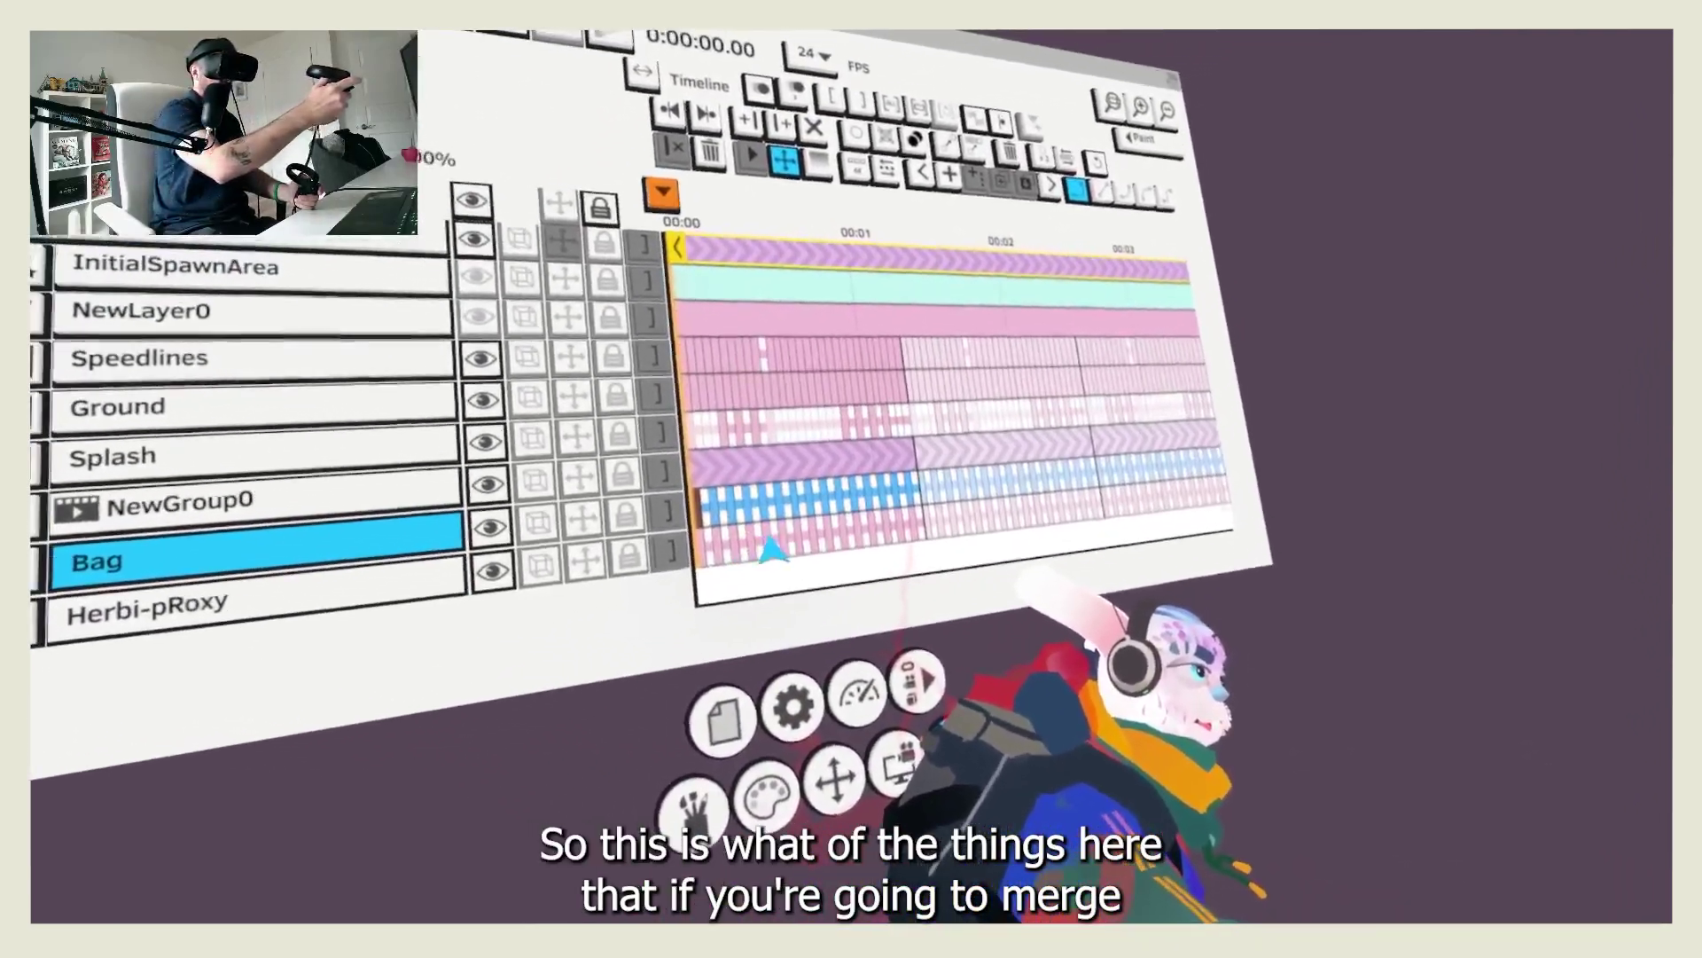
scroll(779, 581, "up", 3)
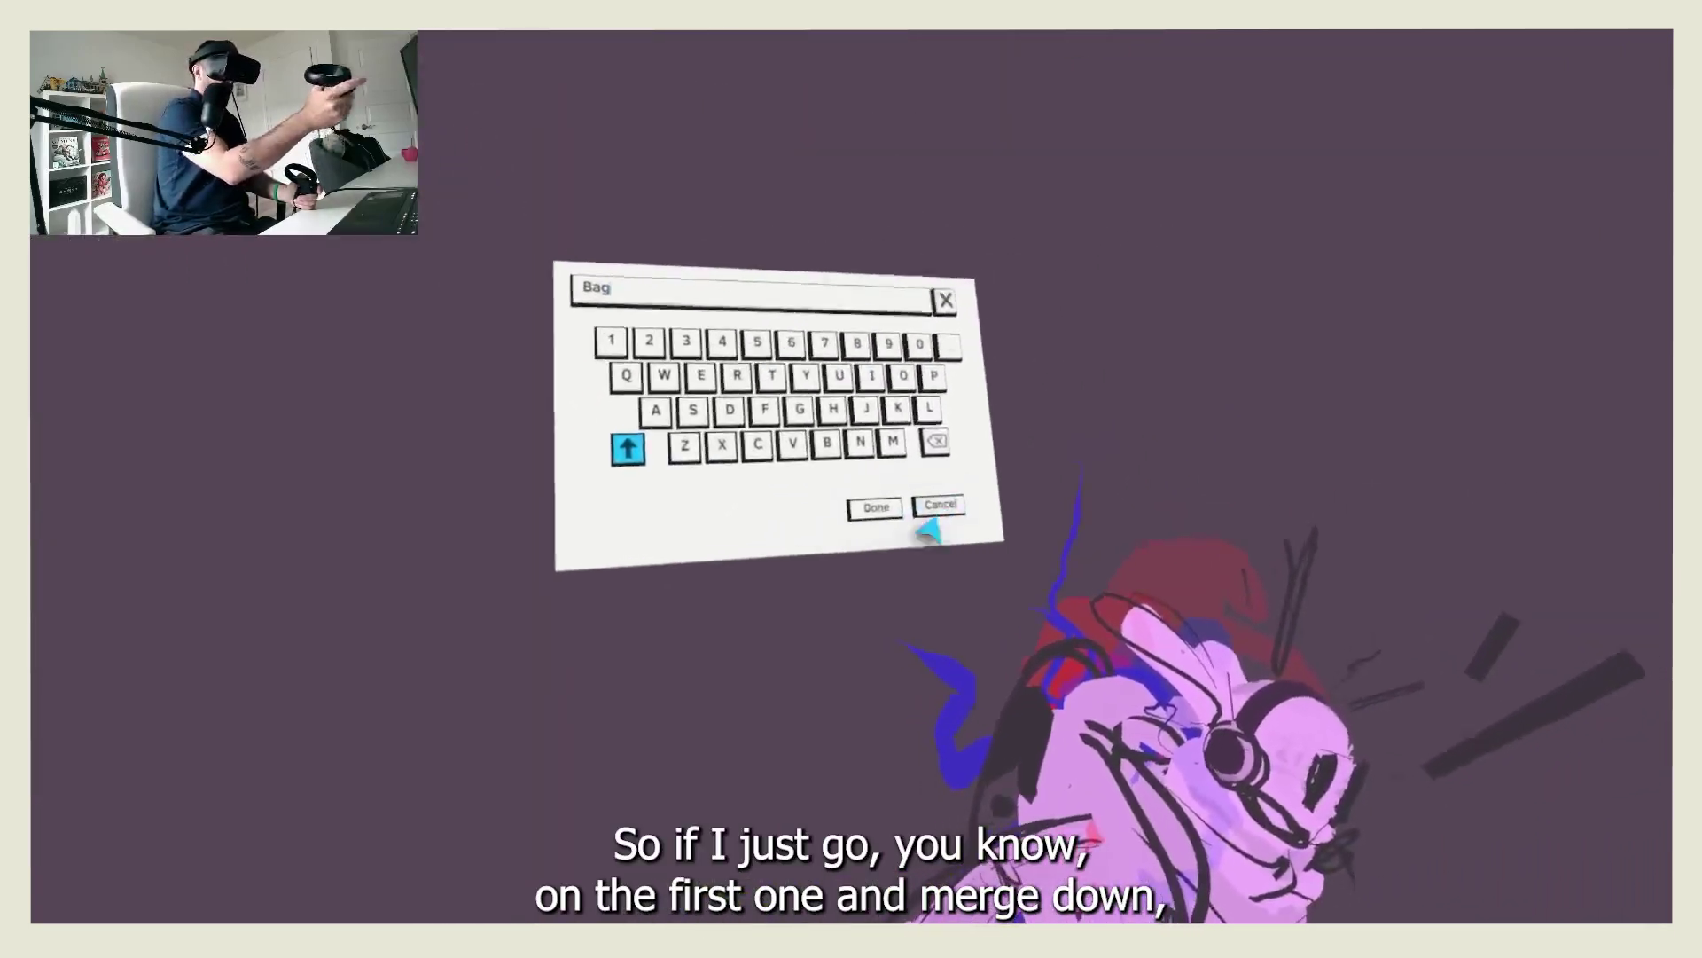
left_click(957, 511)
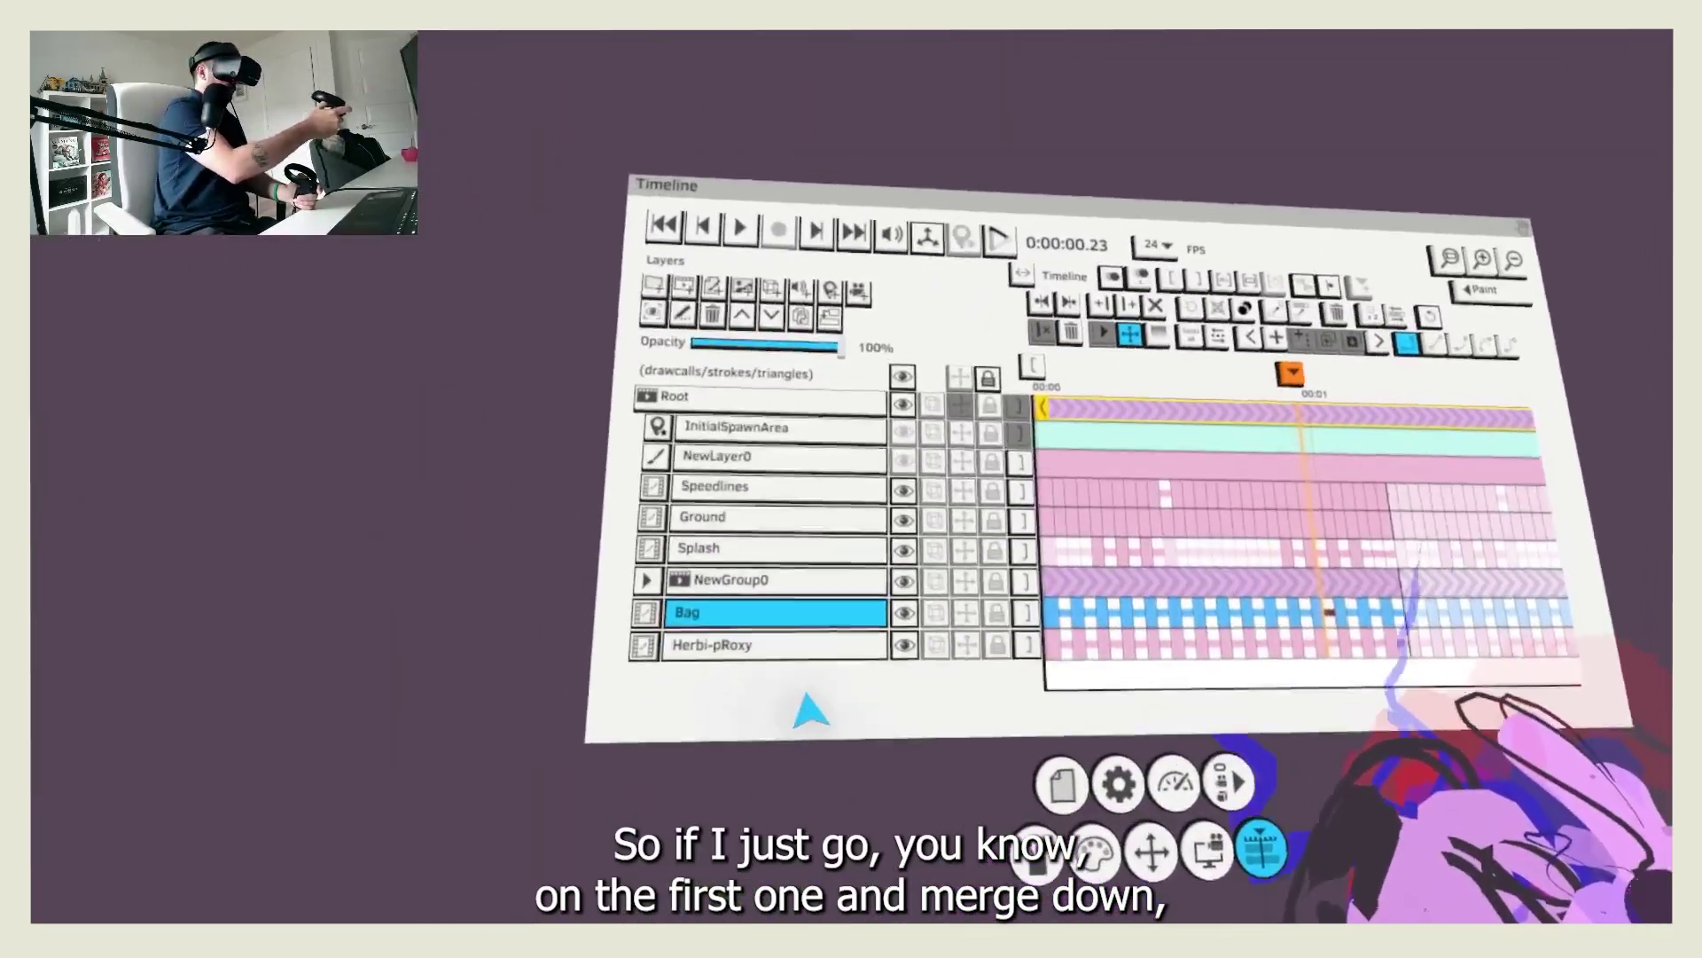
left_click(785, 355)
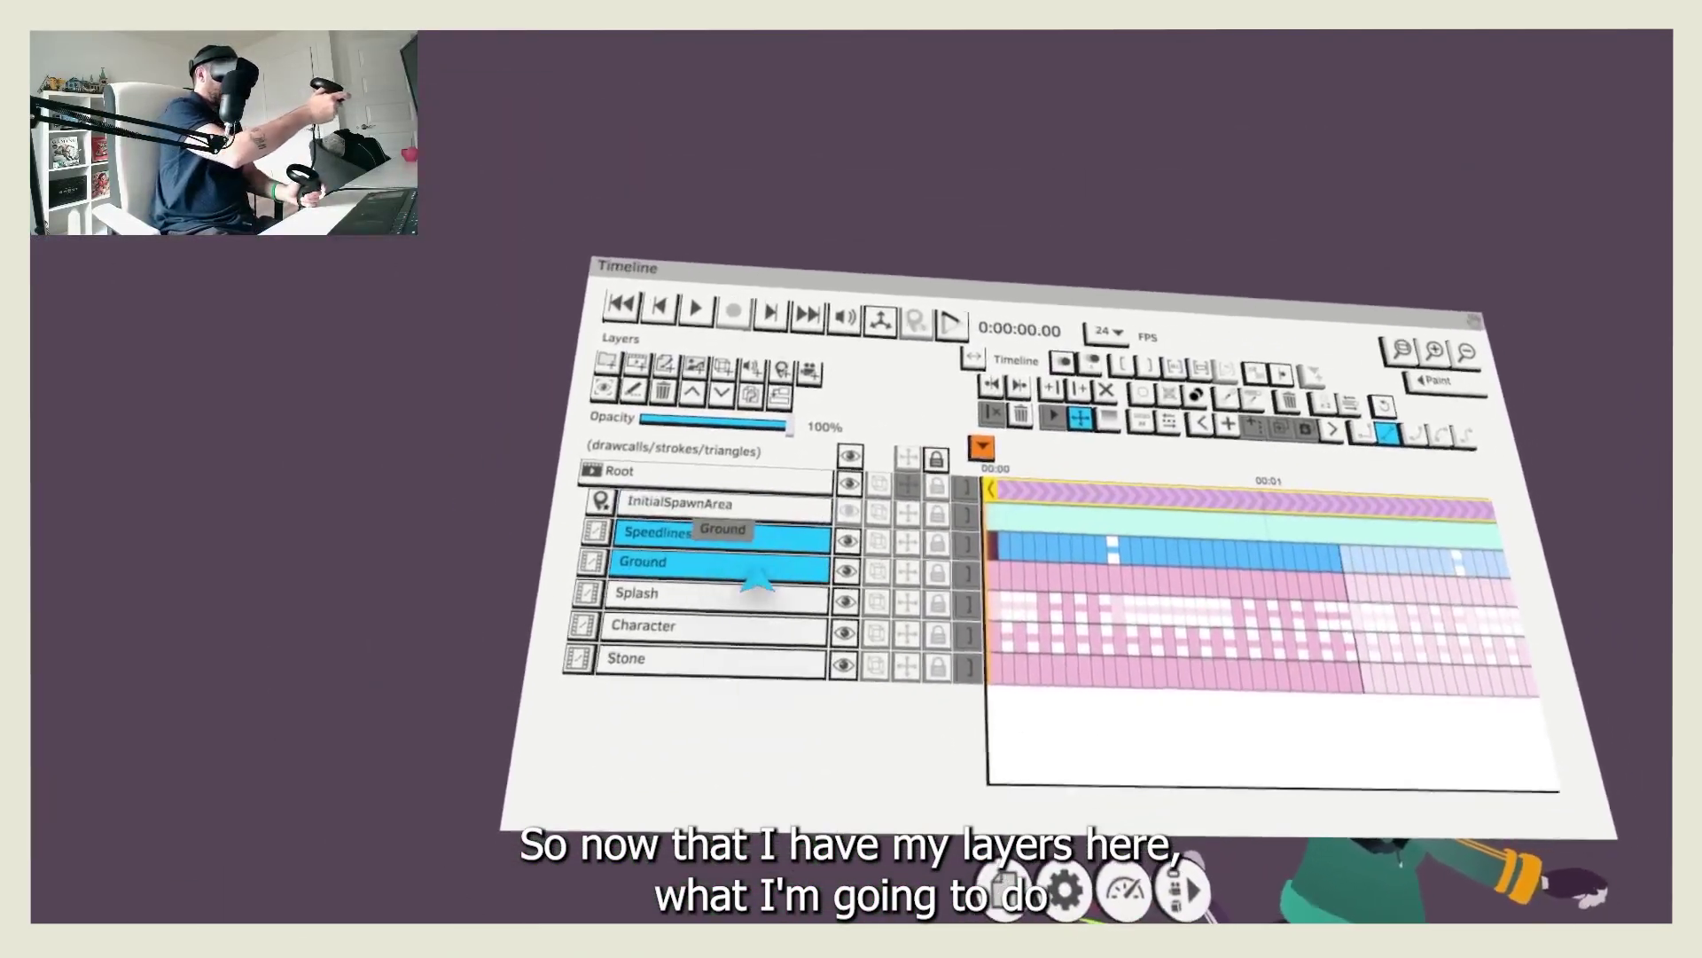
Select the Character layer and check on the enlarged timeline whether its first frame contains a drawing.
left_click(700, 559)
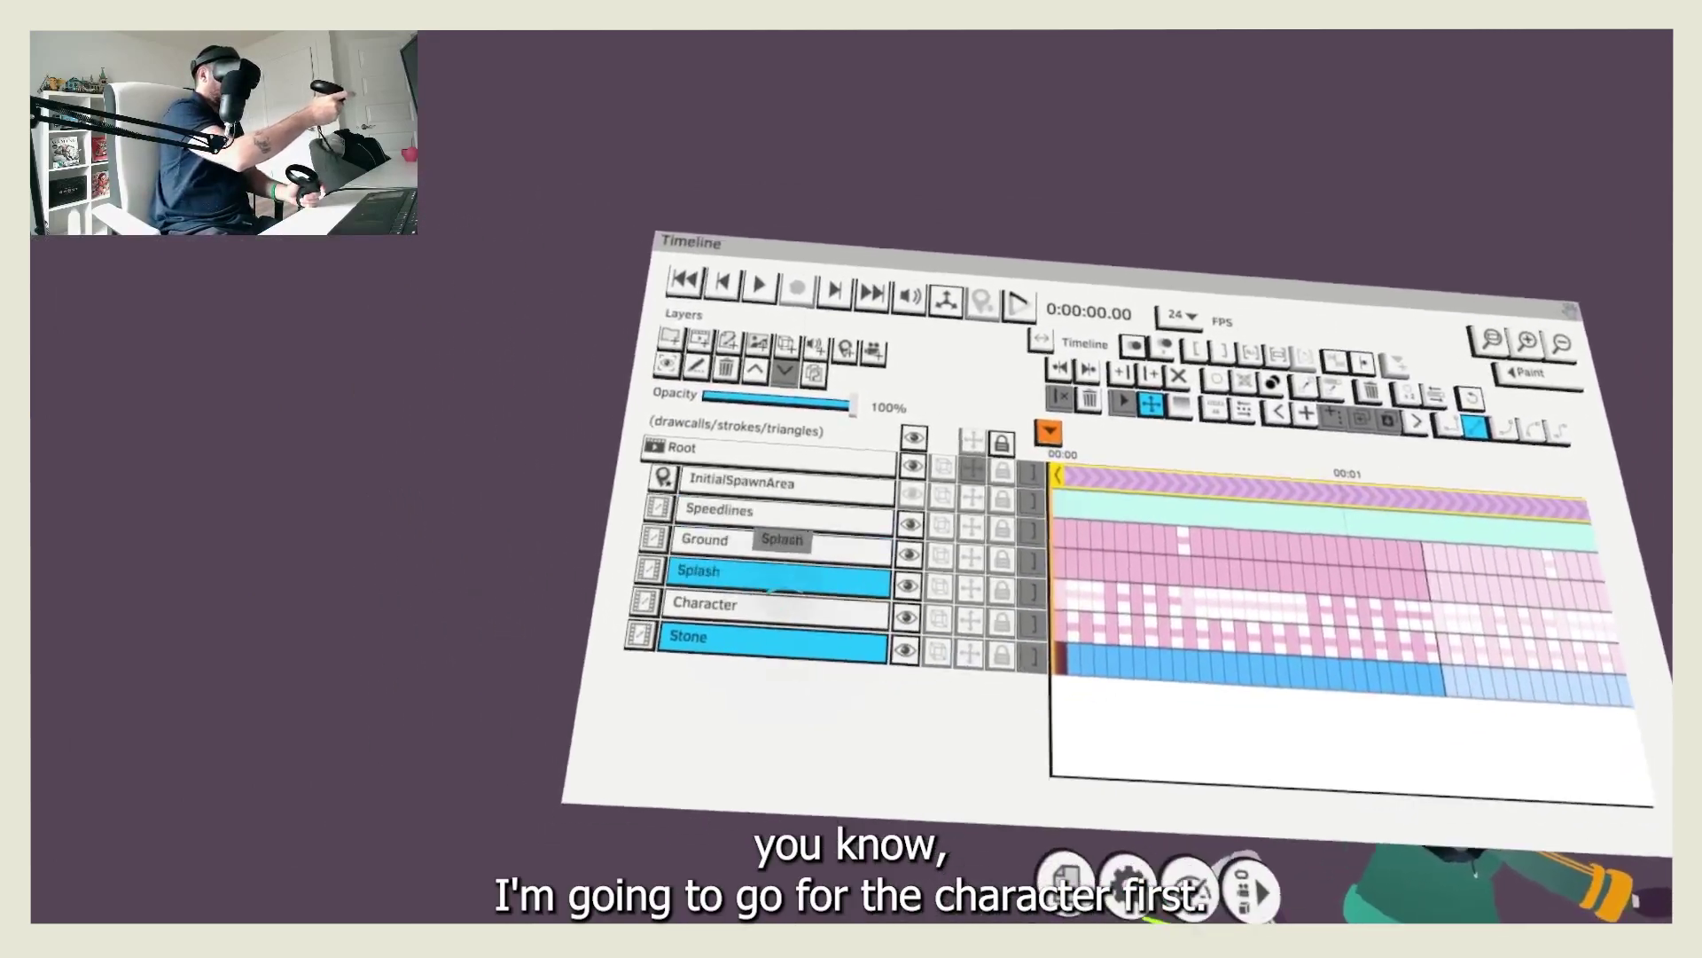
left_click(658, 585)
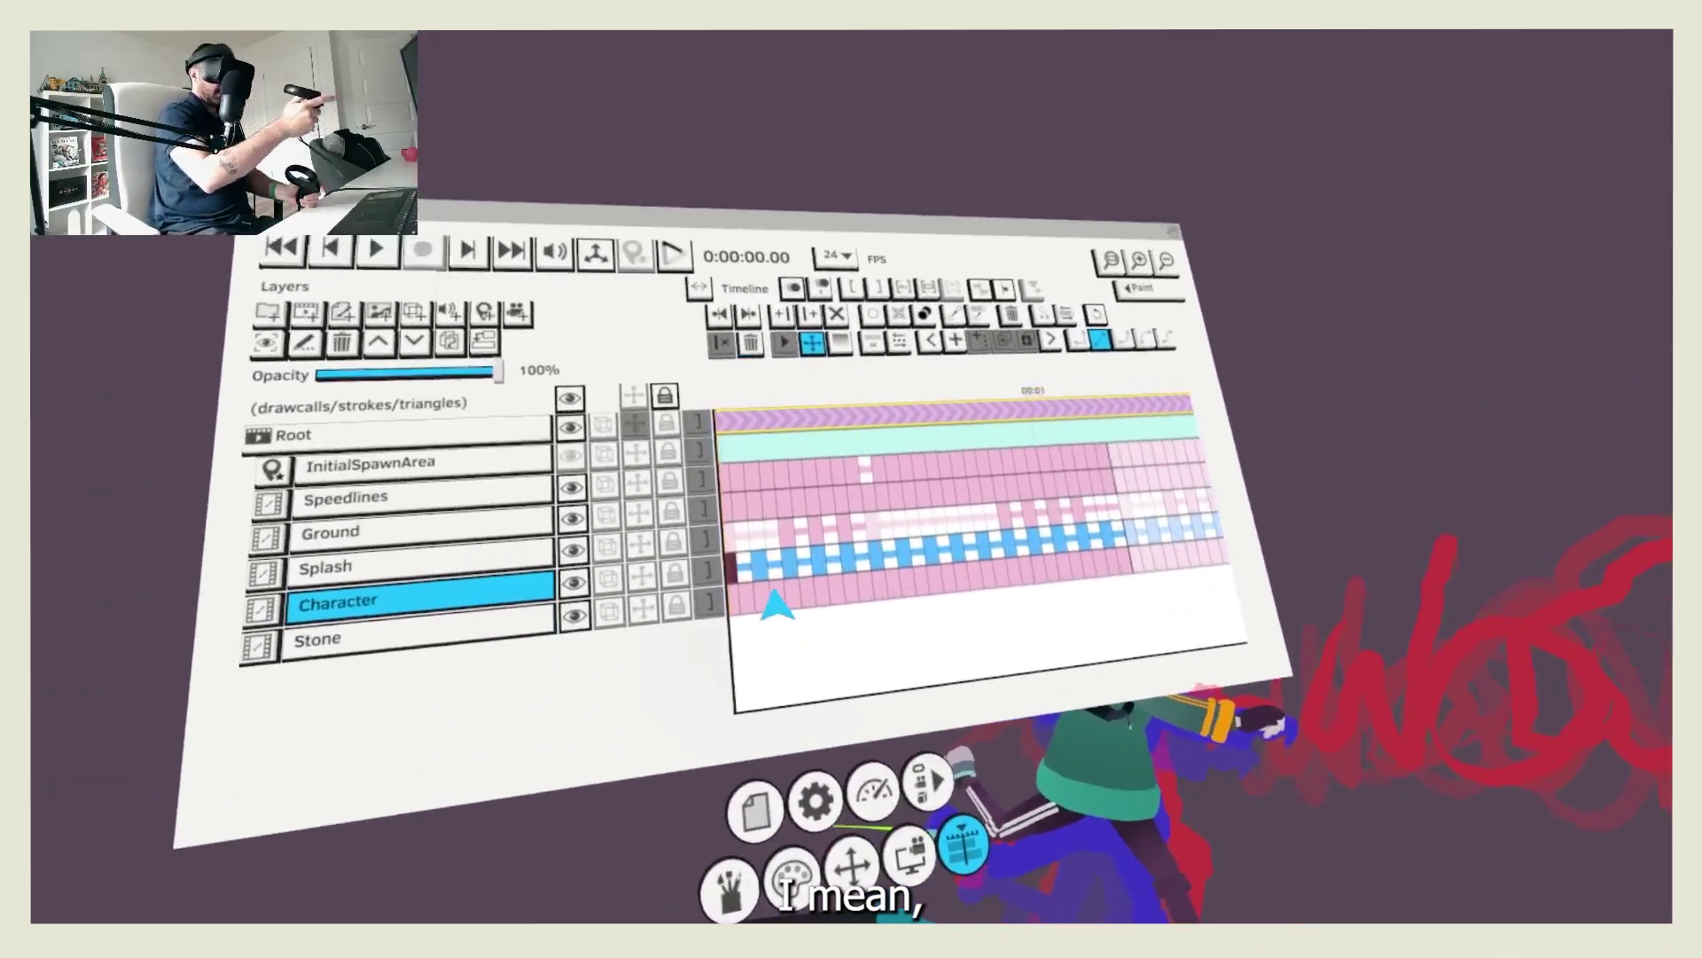
scroll(745, 638, "up", 2)
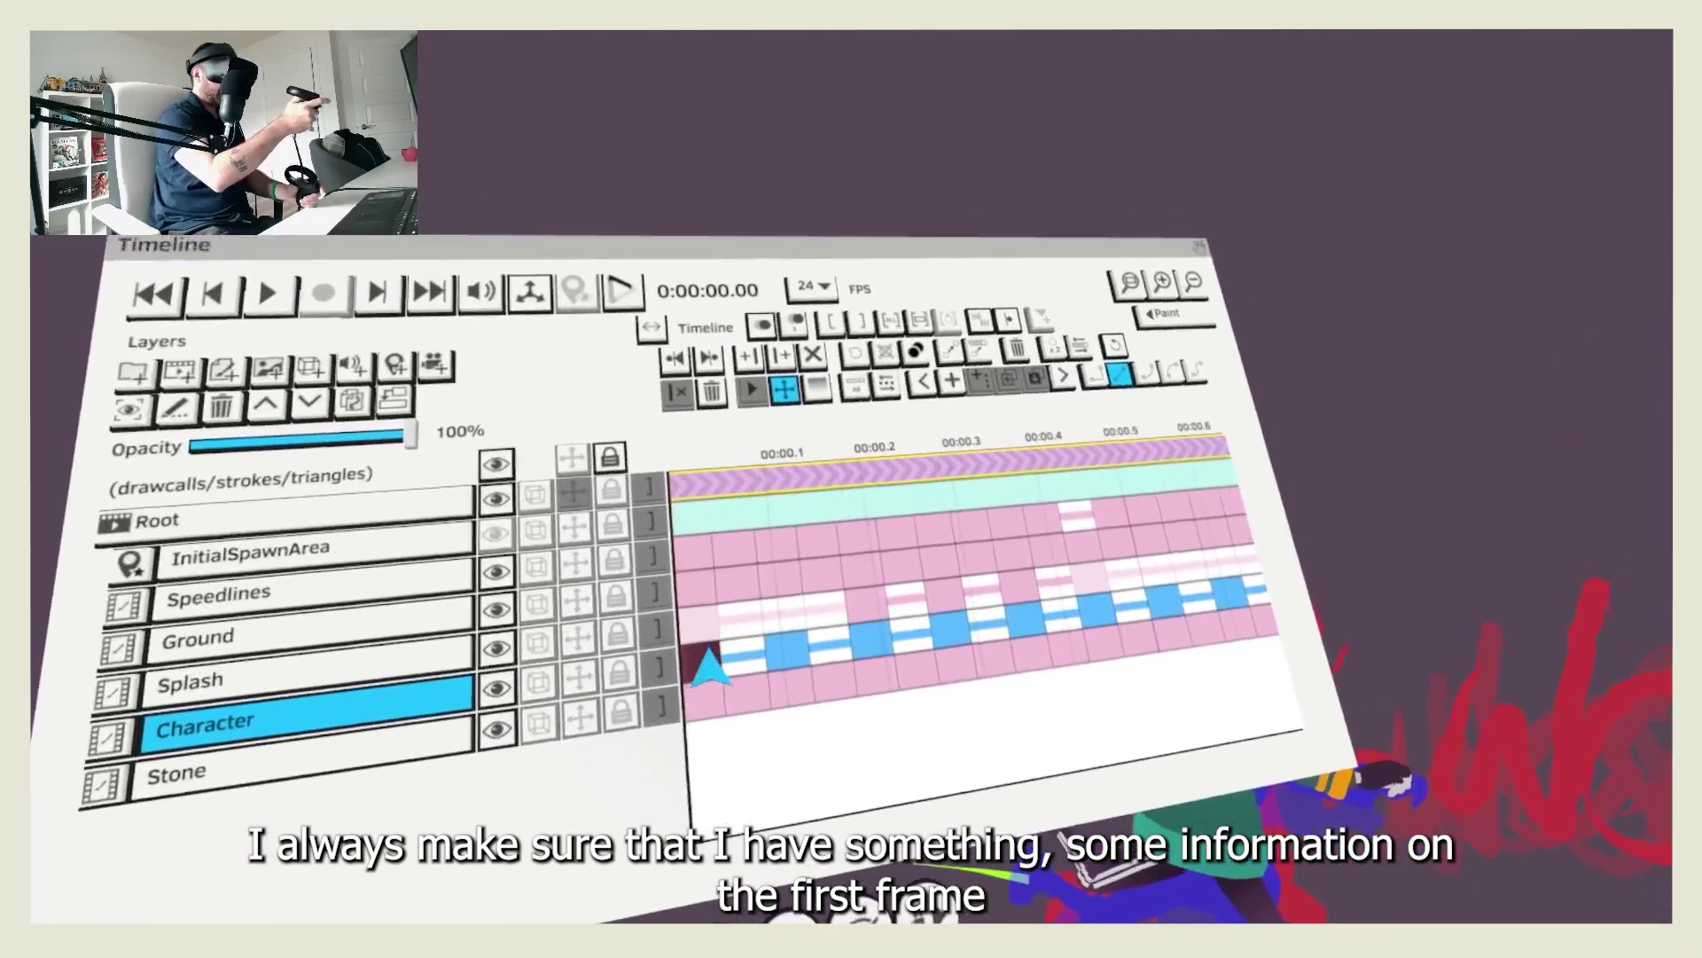
scroll(709, 666, "down", 2)
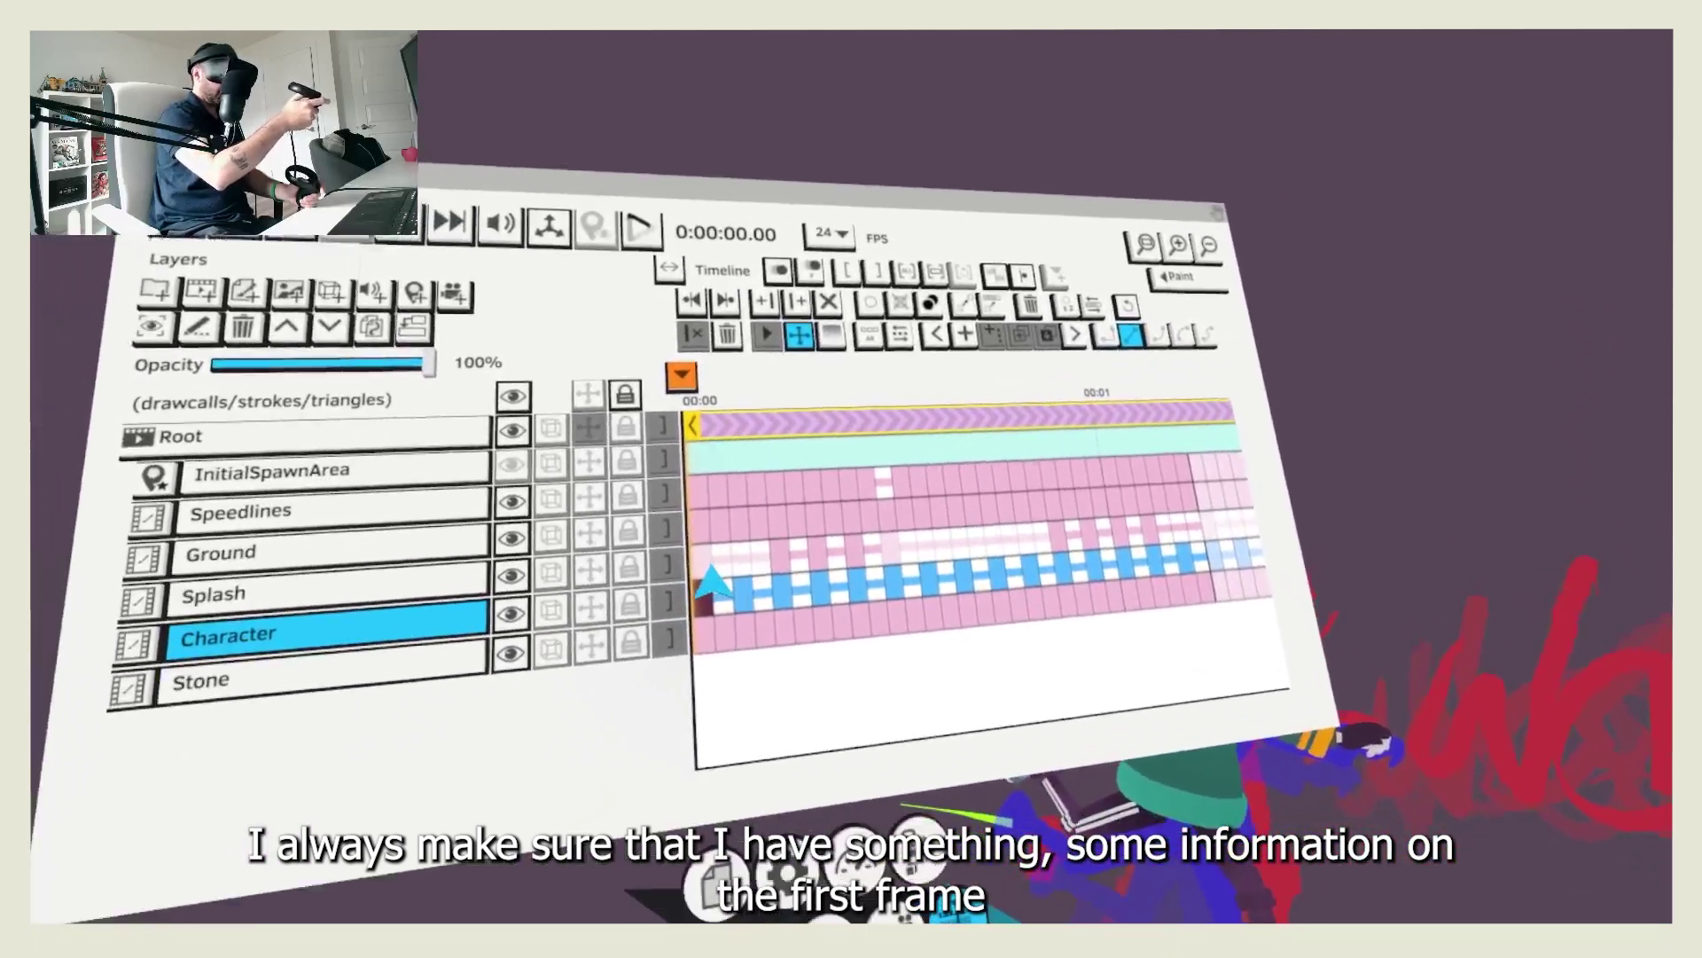
scroll(704, 700, "up", 2)
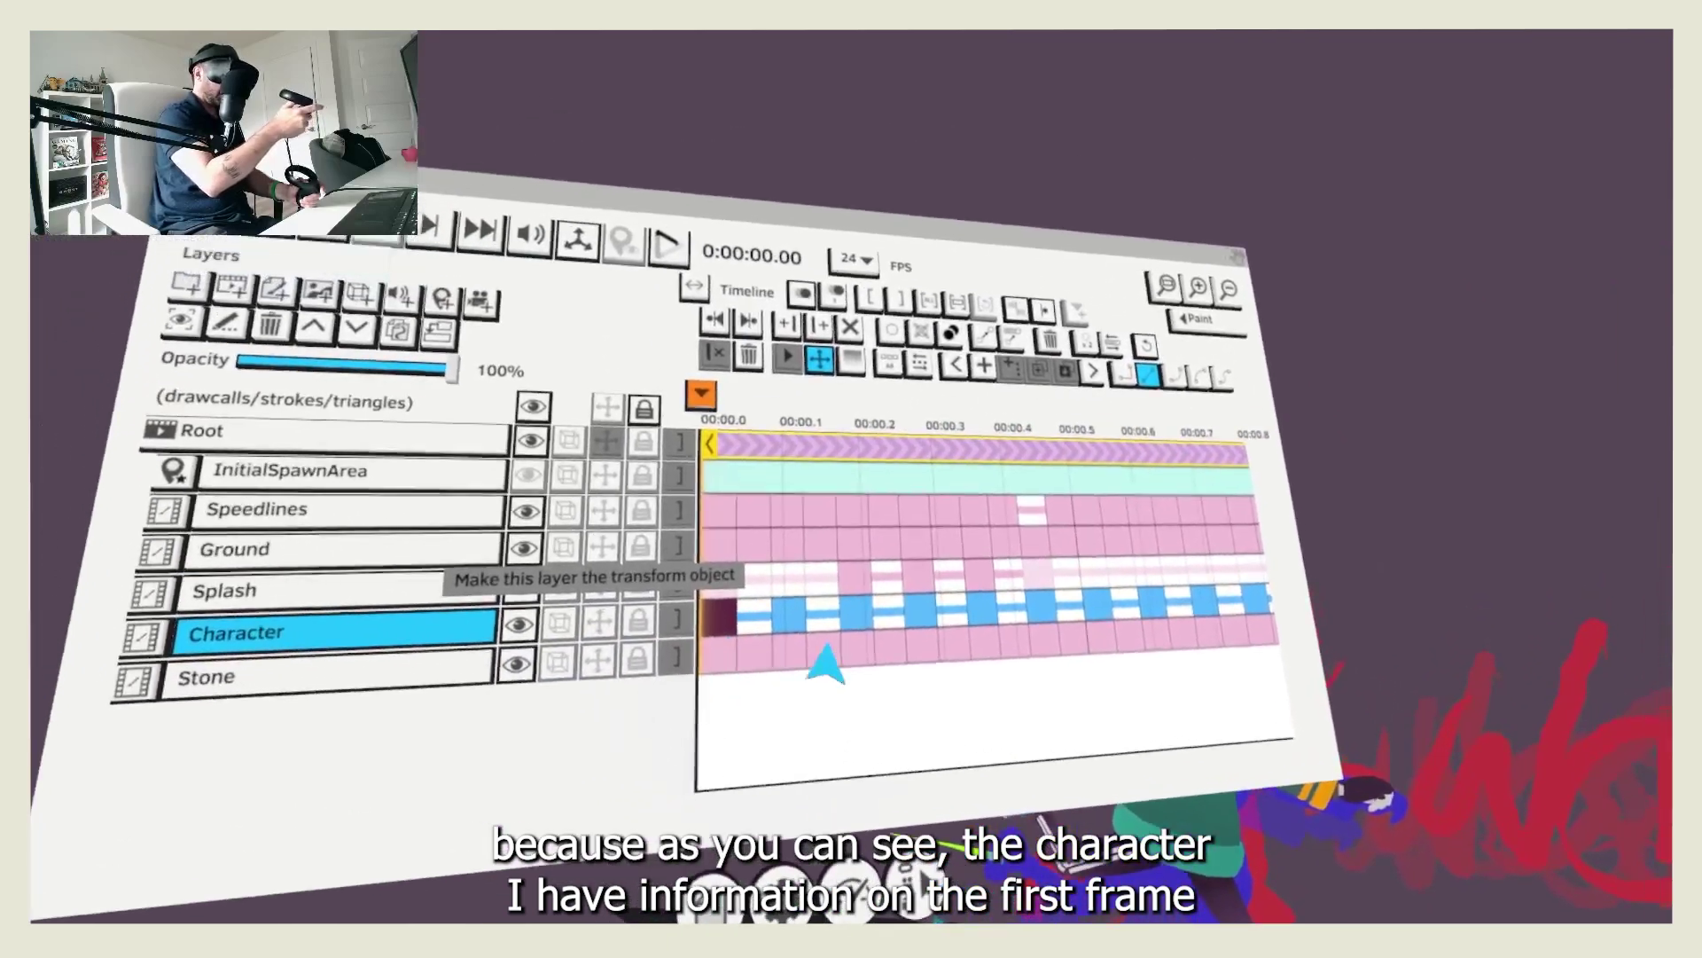
left_click(355, 572)
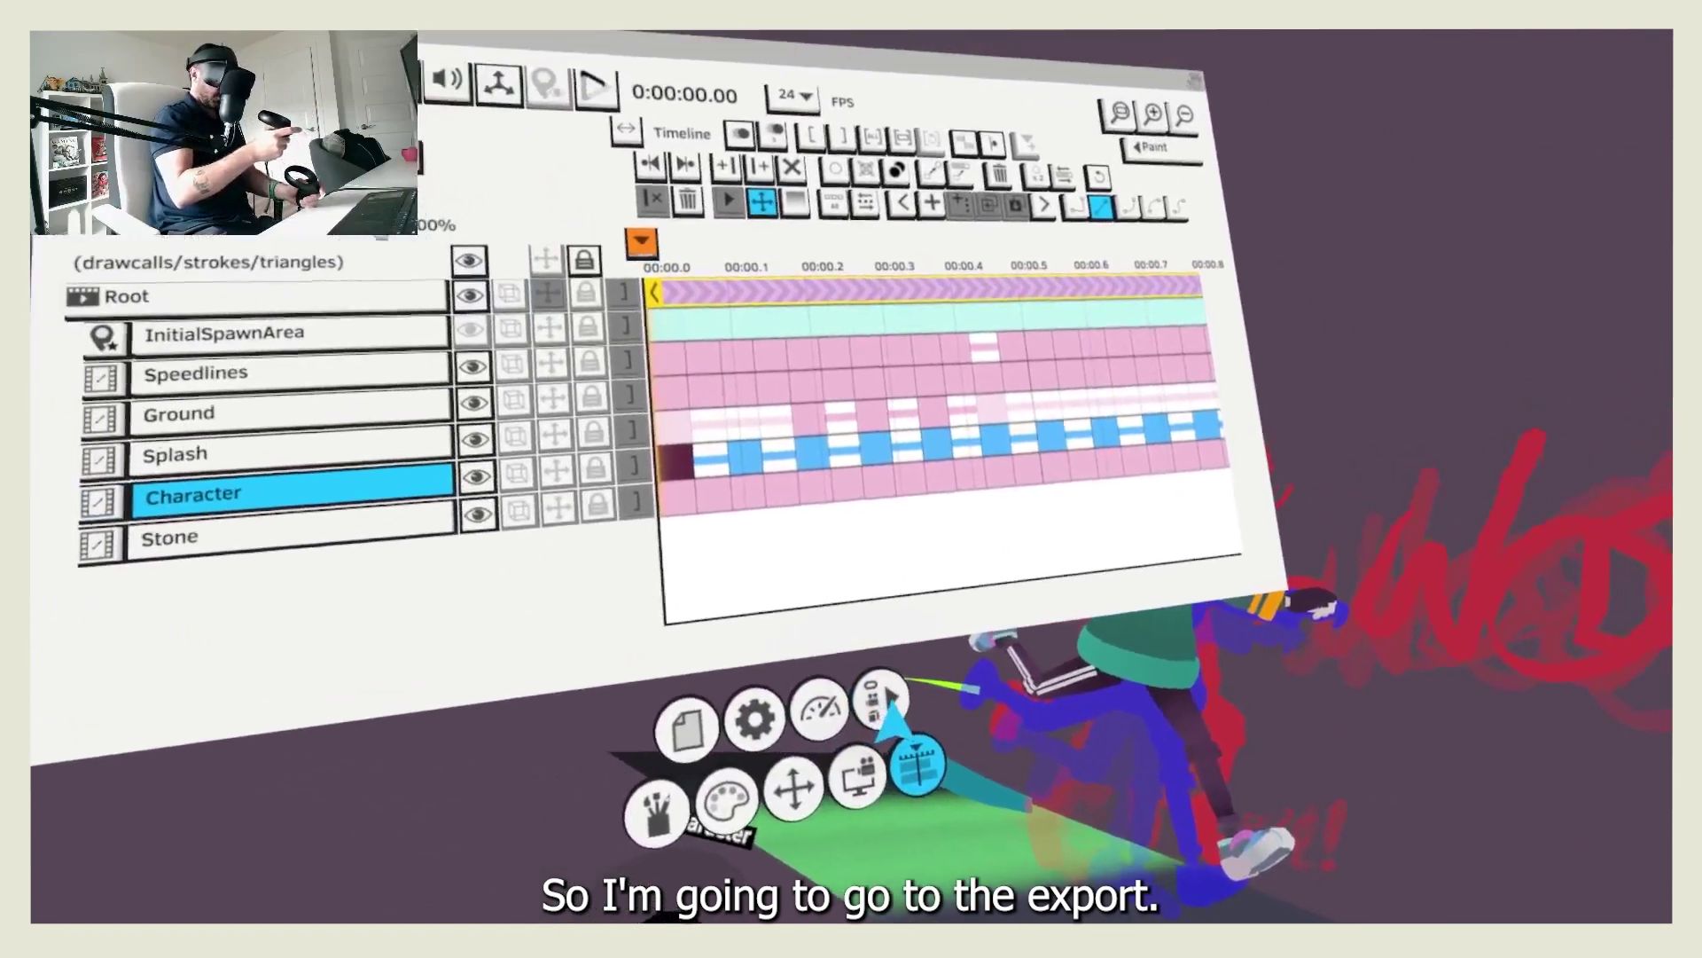
Export the Character layer as Alembic file Character-anim with Bake Transforms off and Export Meshes, Export UVs and Export Animation on.
left_click(811, 645)
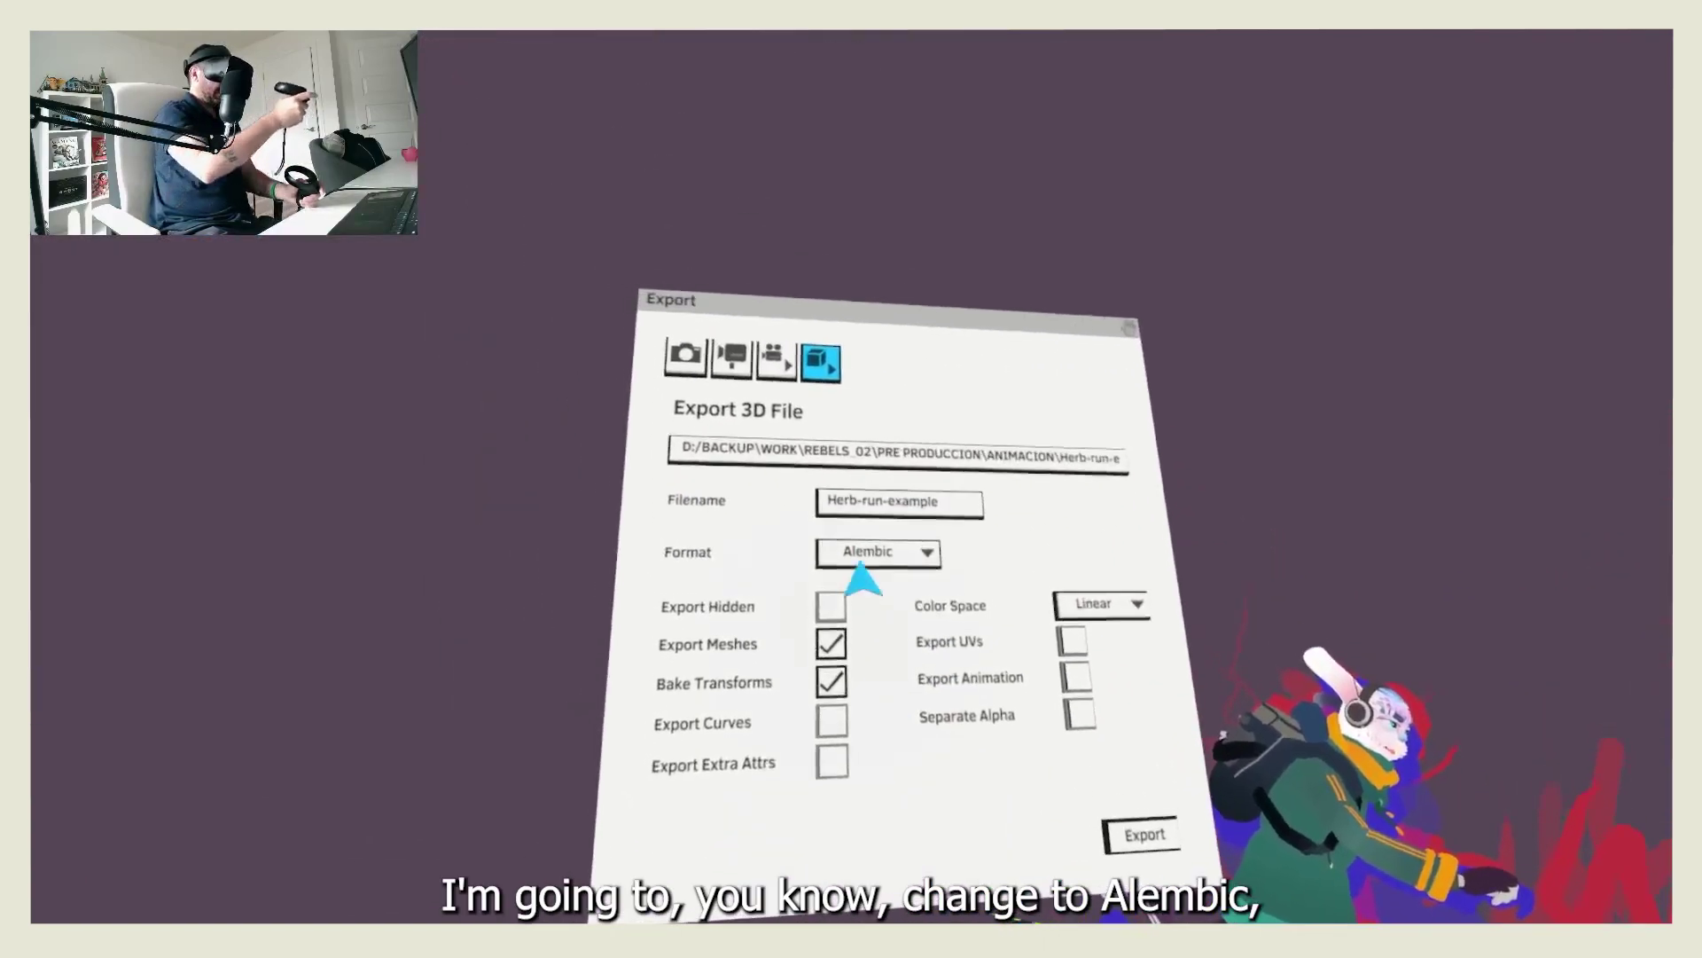
left_click(780, 497)
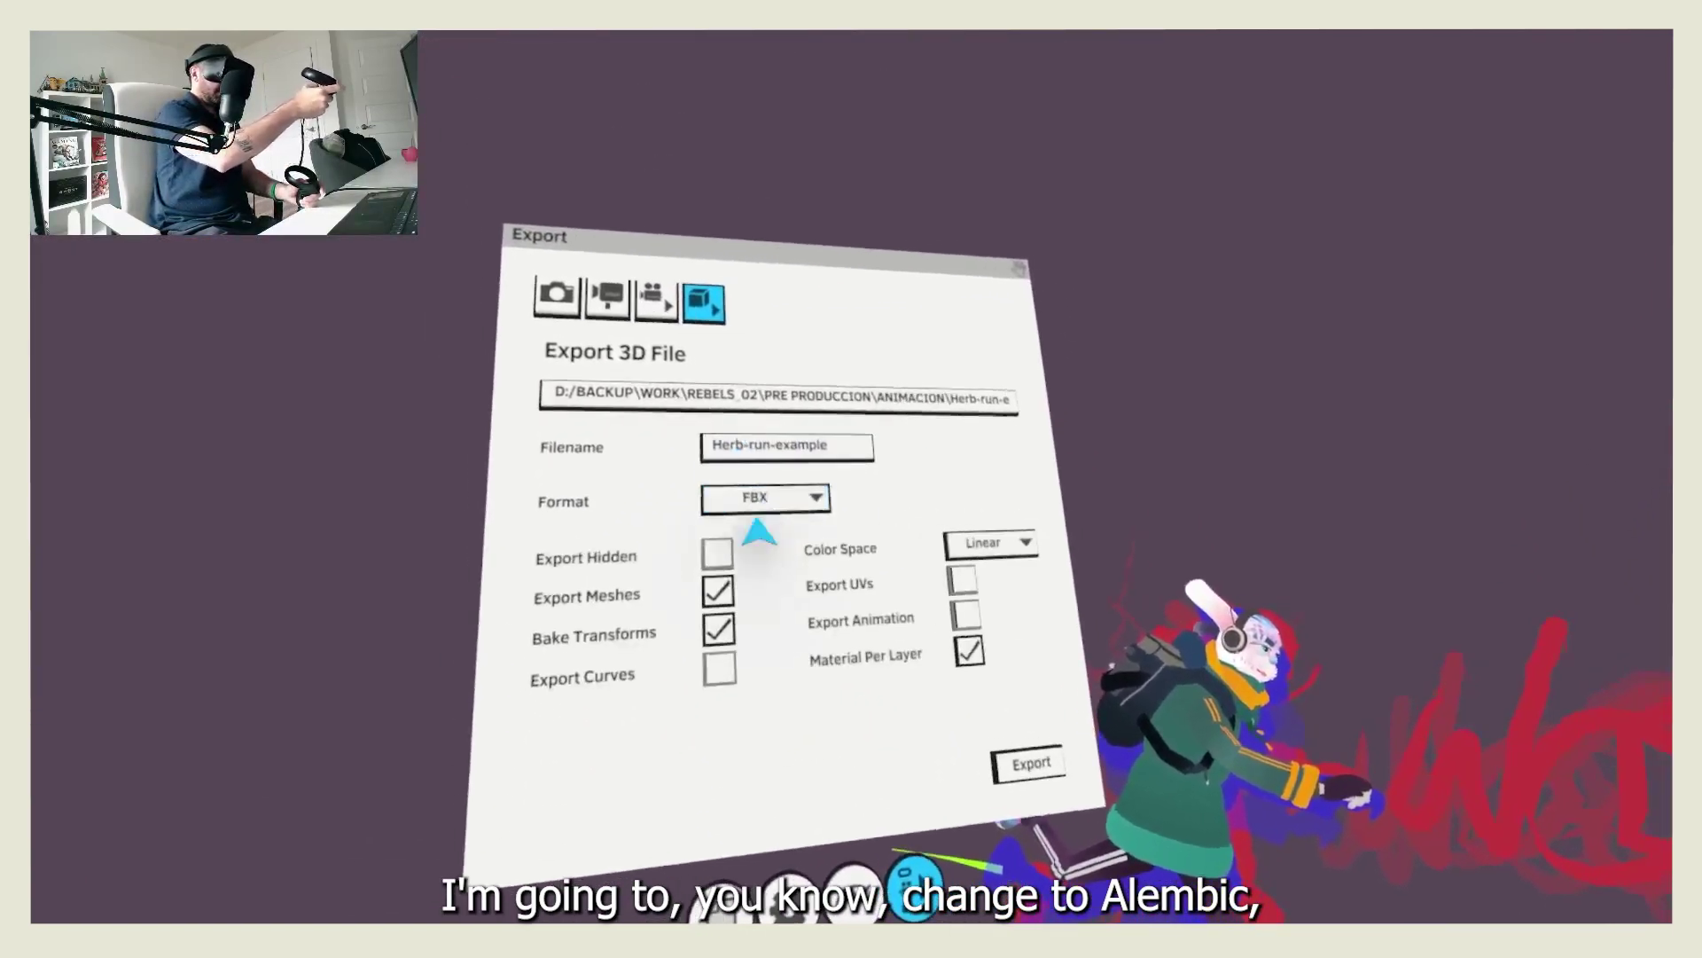
left_click(762, 498)
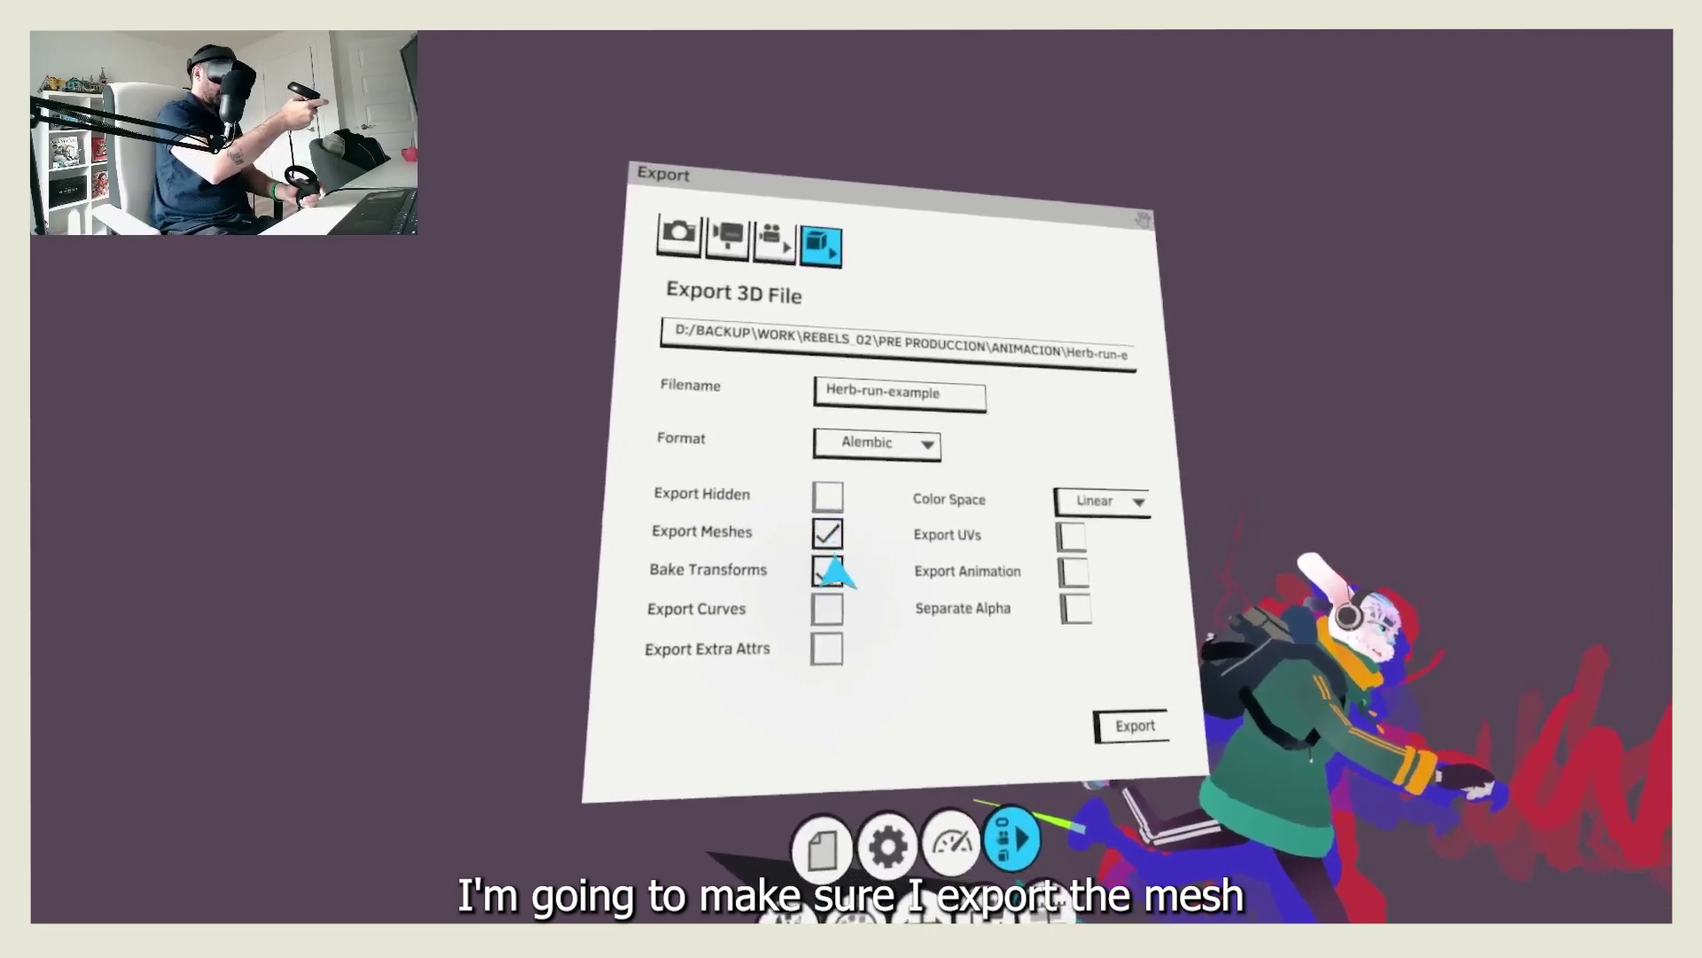
left_click(788, 559)
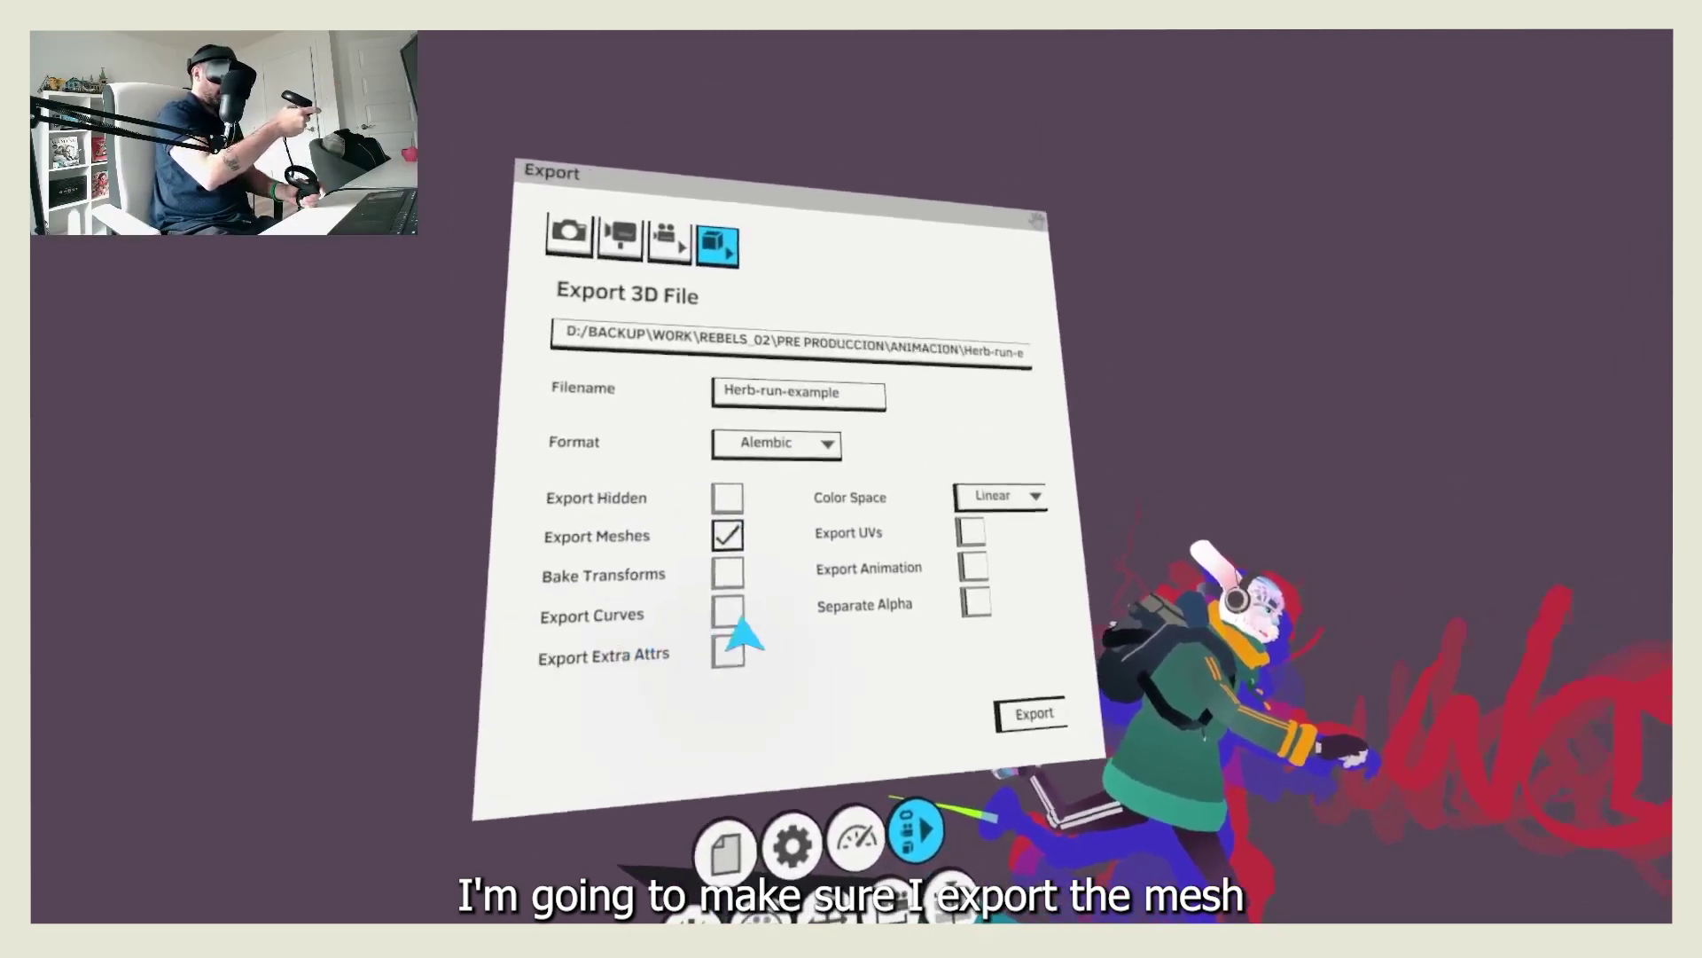
left_click(851, 552)
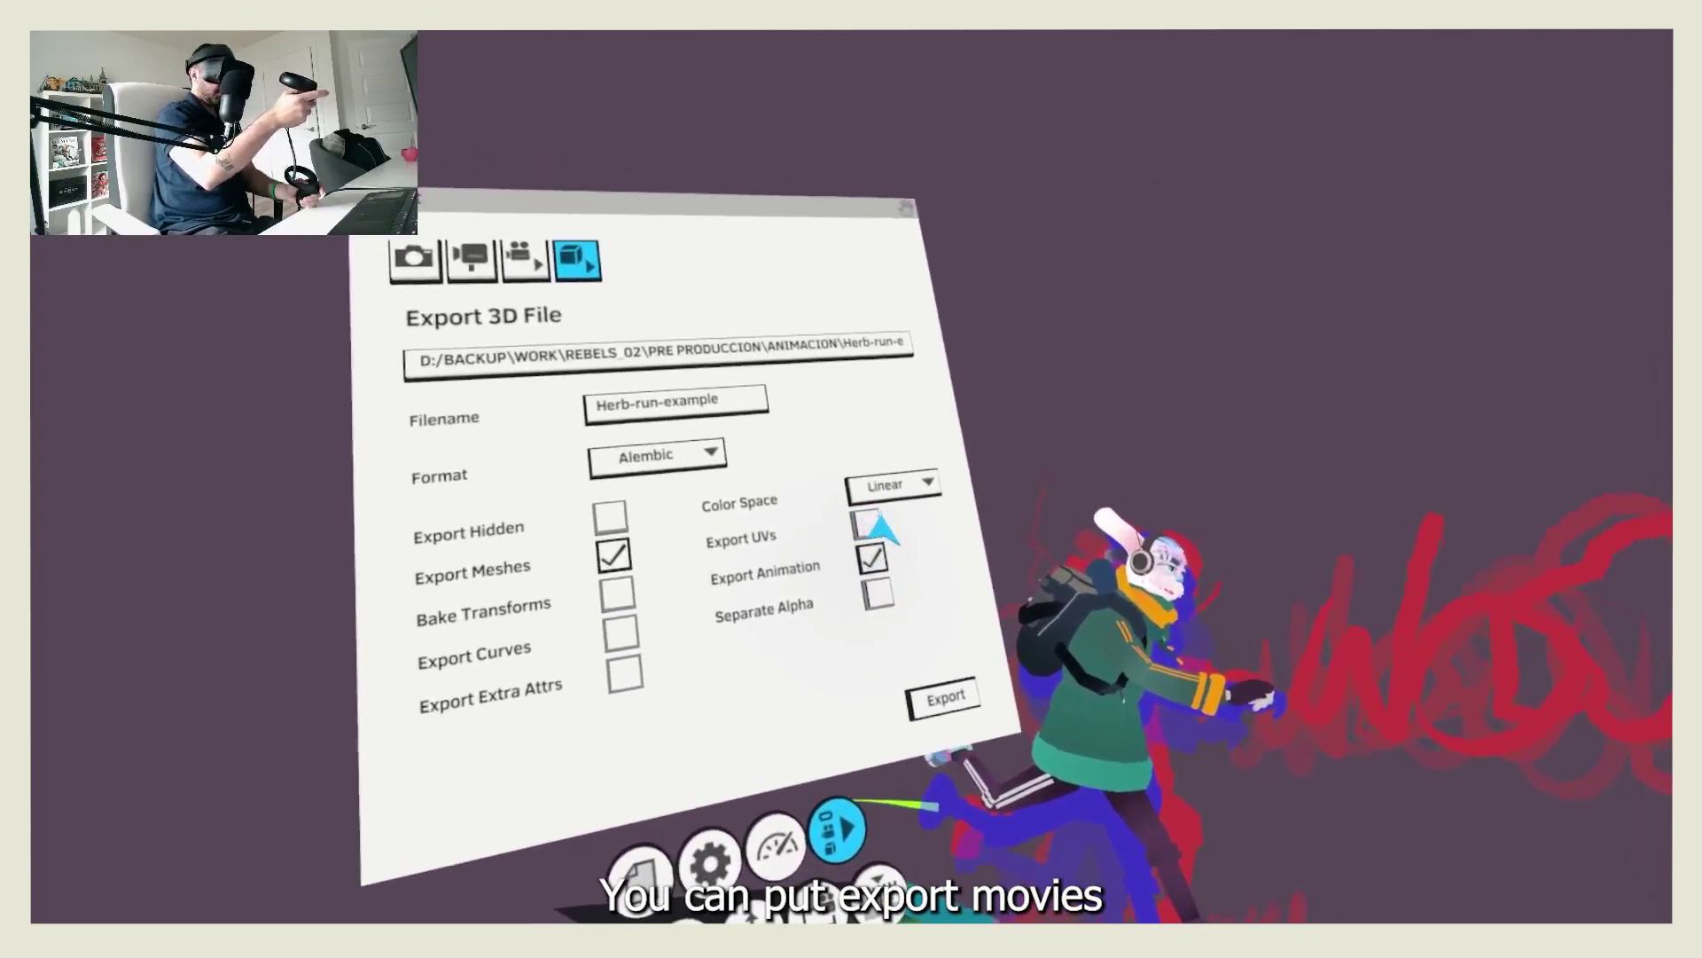
left_click(871, 526)
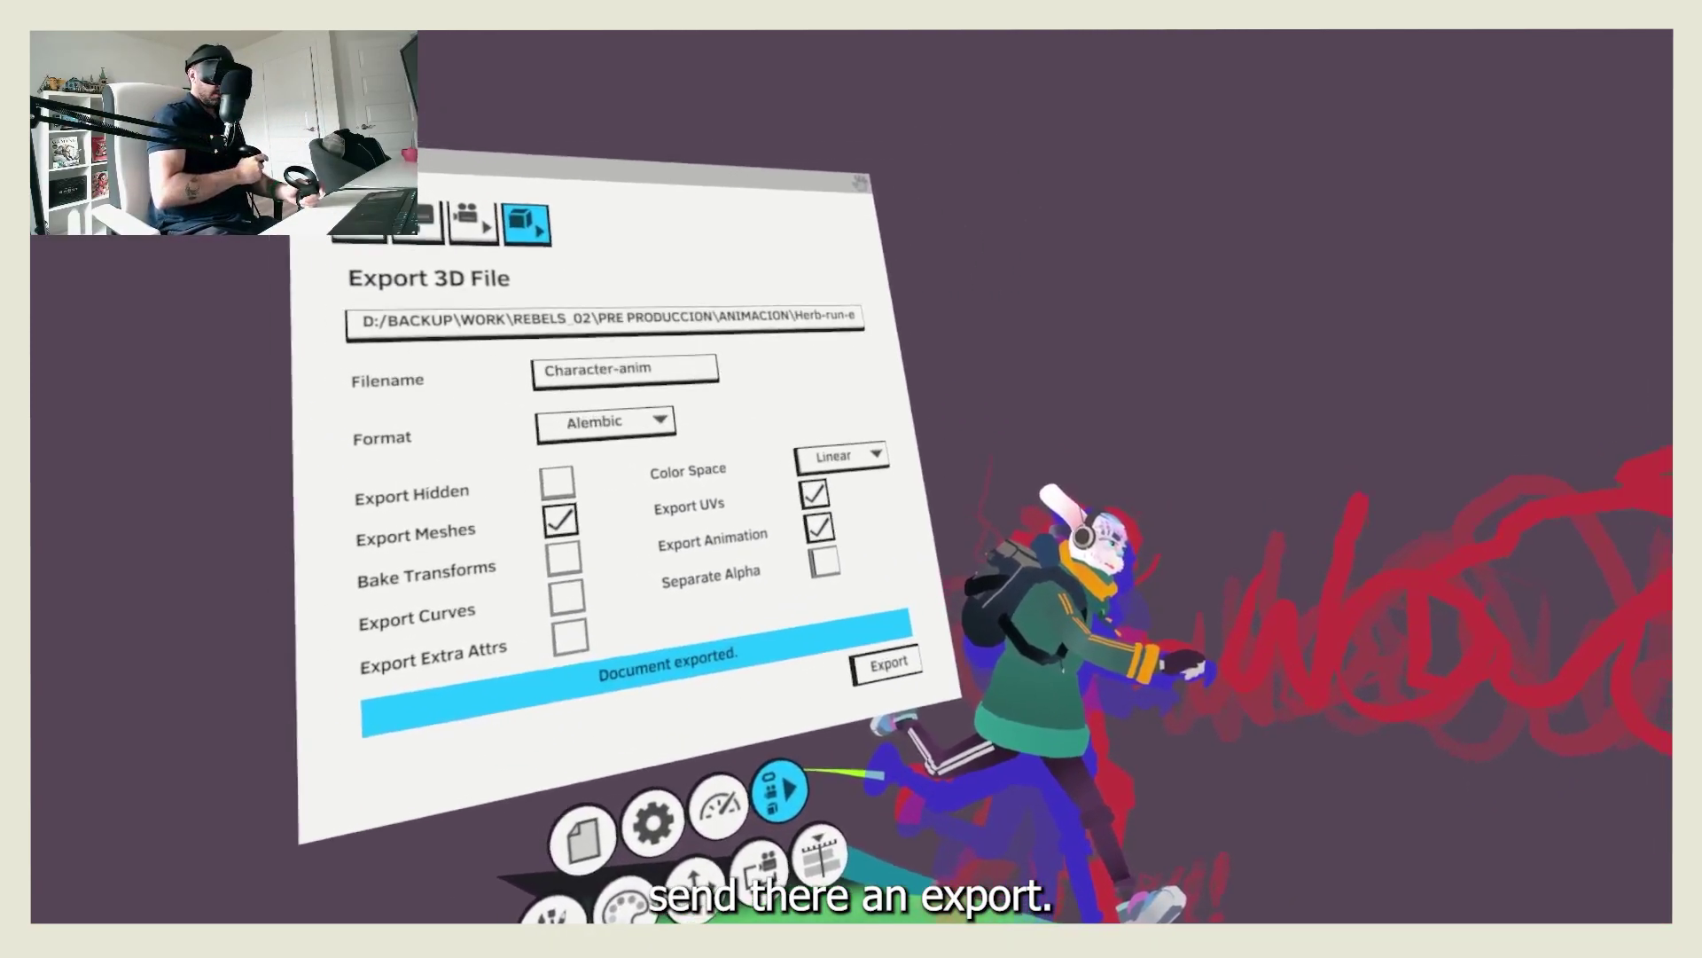
Return to the timeline, select the Stone layer and open the 3D export options for it.
left_click(894, 813)
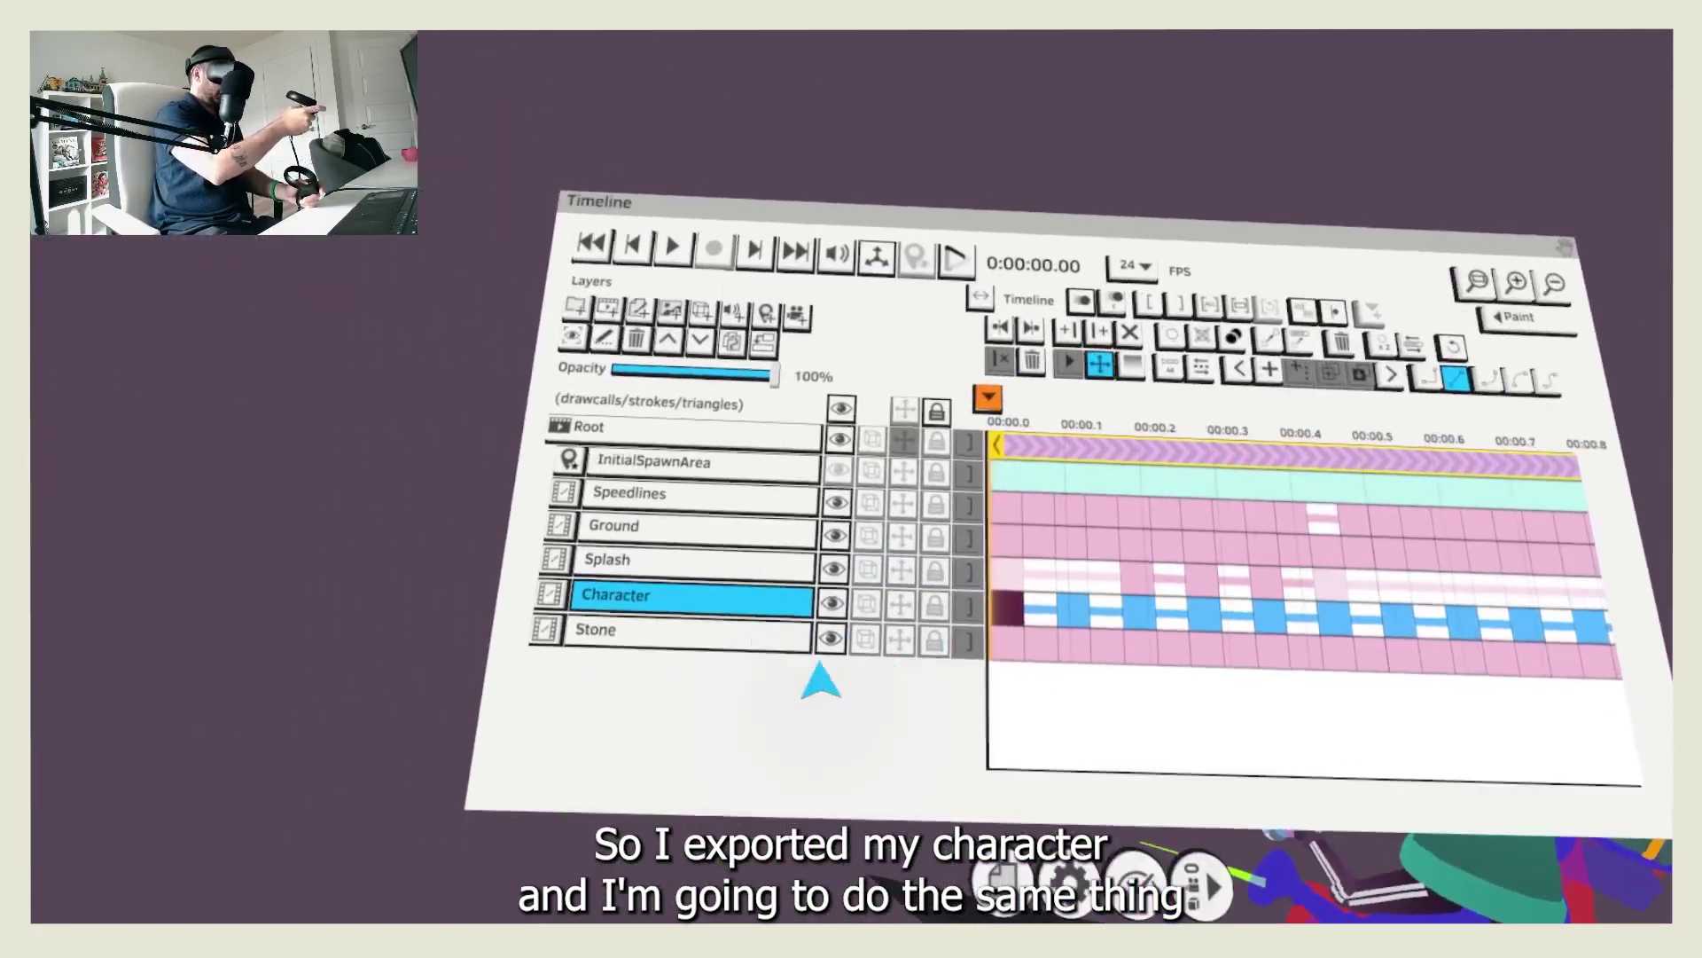
left_click(709, 671)
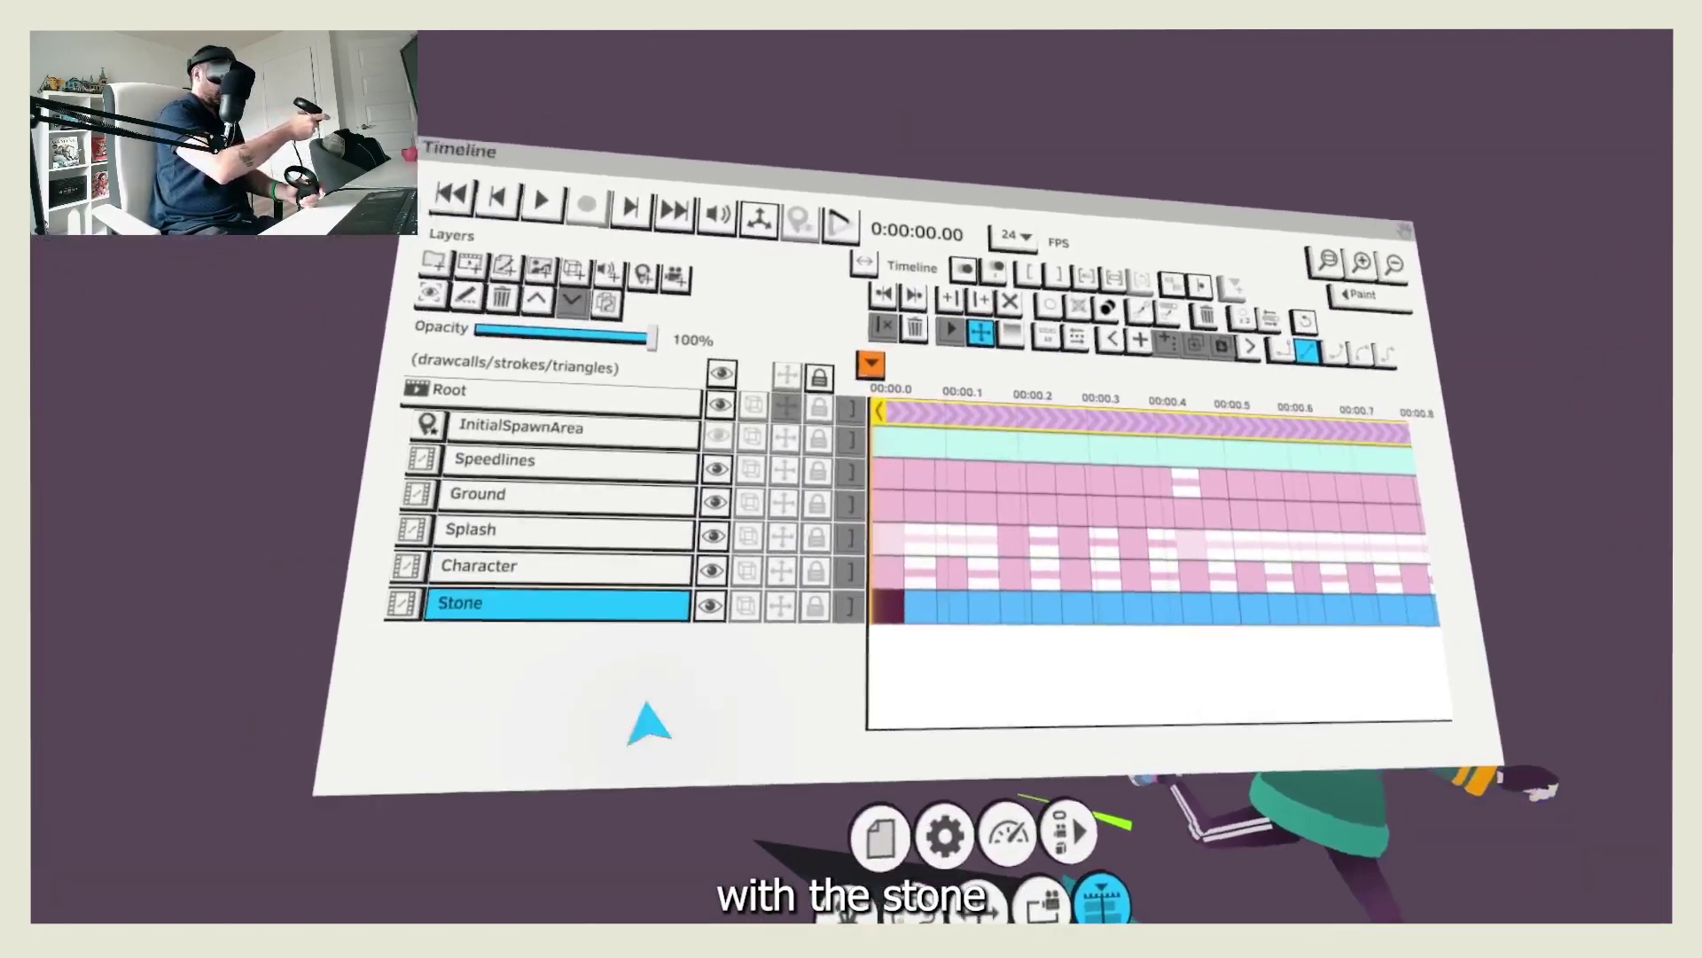
left_click(850, 805)
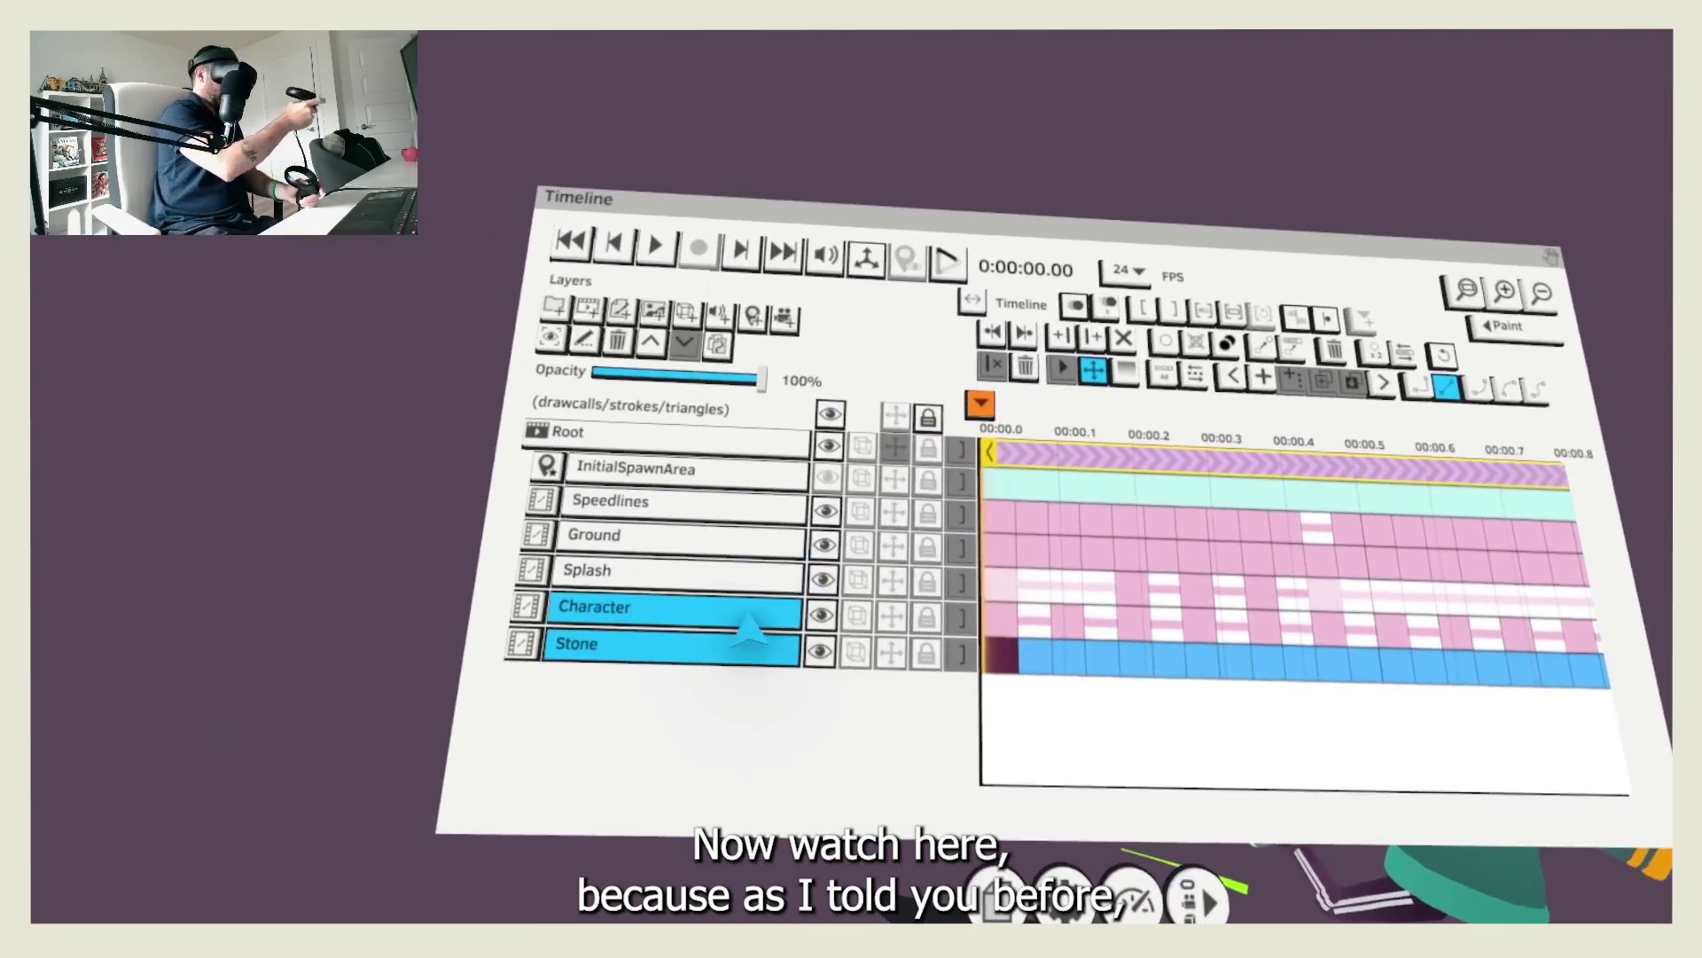
Paint a small dot on the first frame of the Splash layer and step through the neighbouring frames to check it.
left_click(749, 581)
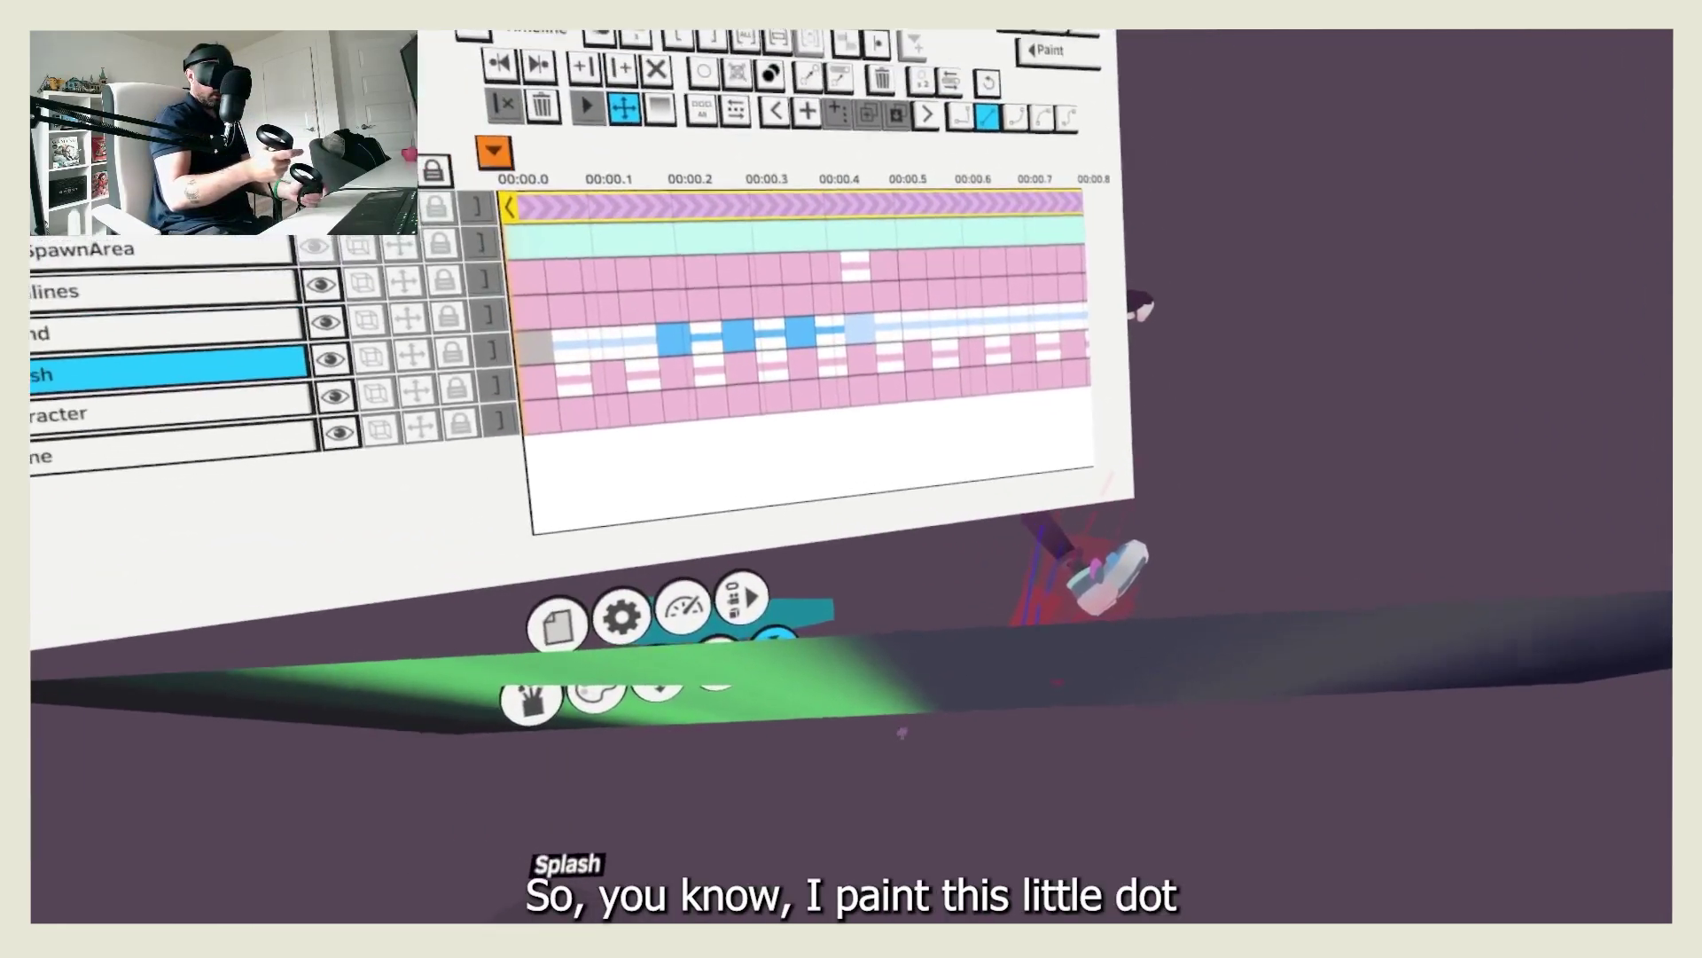
left_click(885, 731)
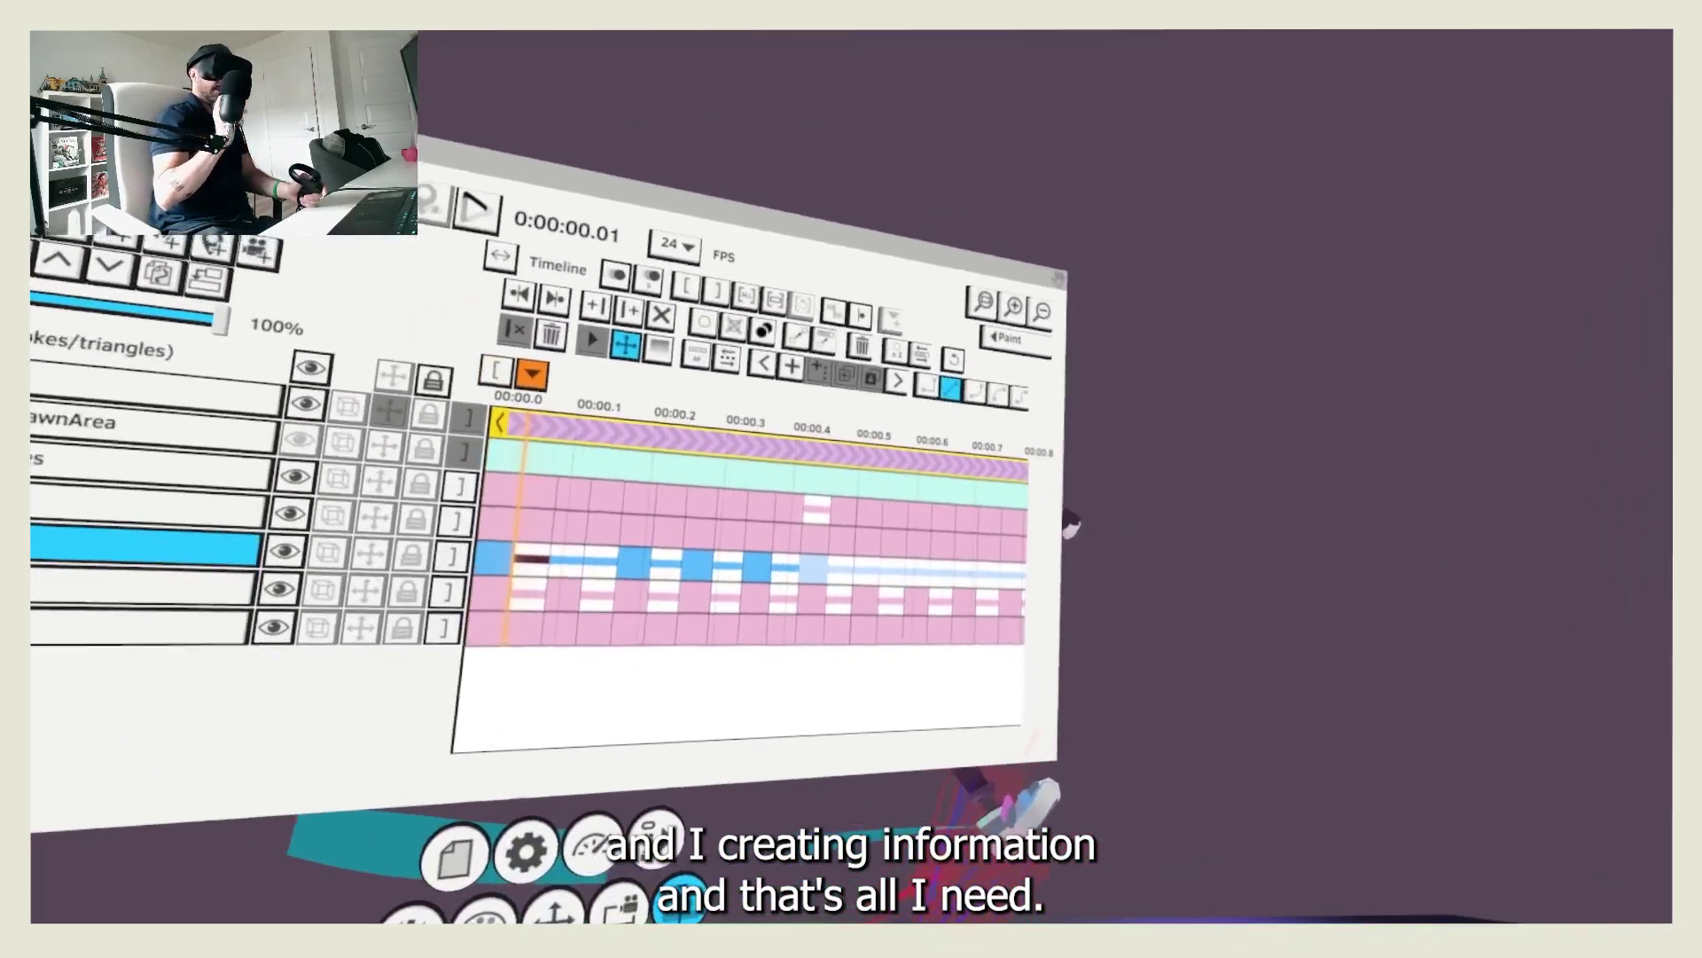
key("Right")
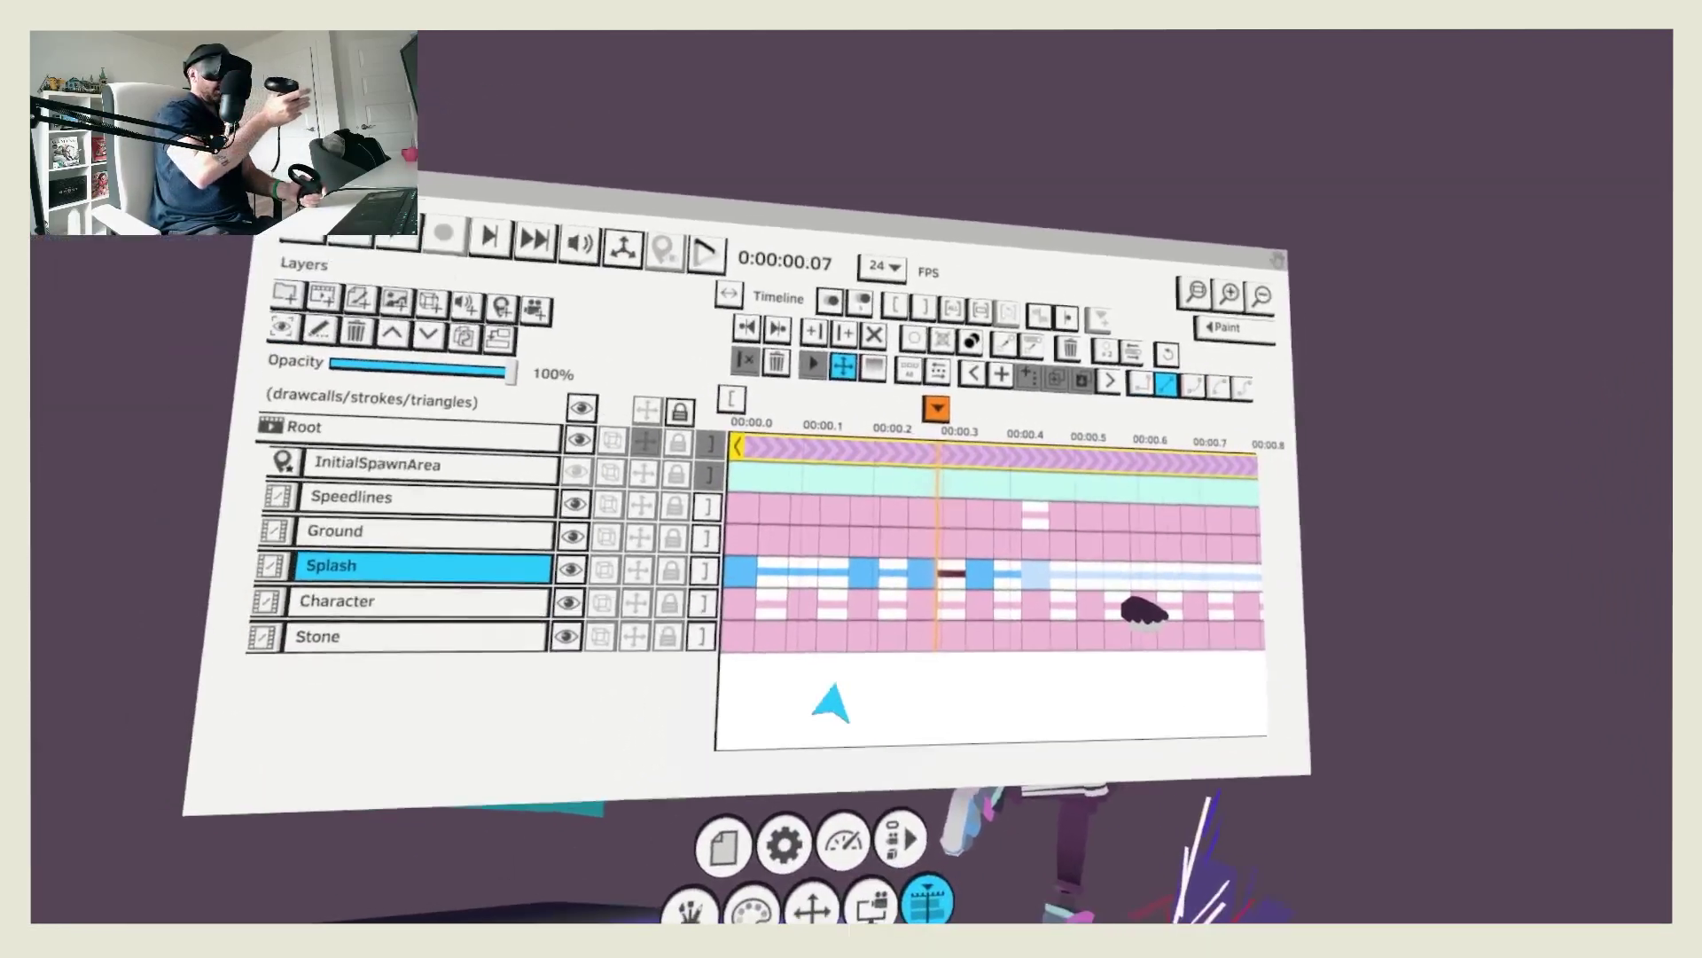
key("Left")
key("Left")
key("Left")
key("Left")
key("Left")
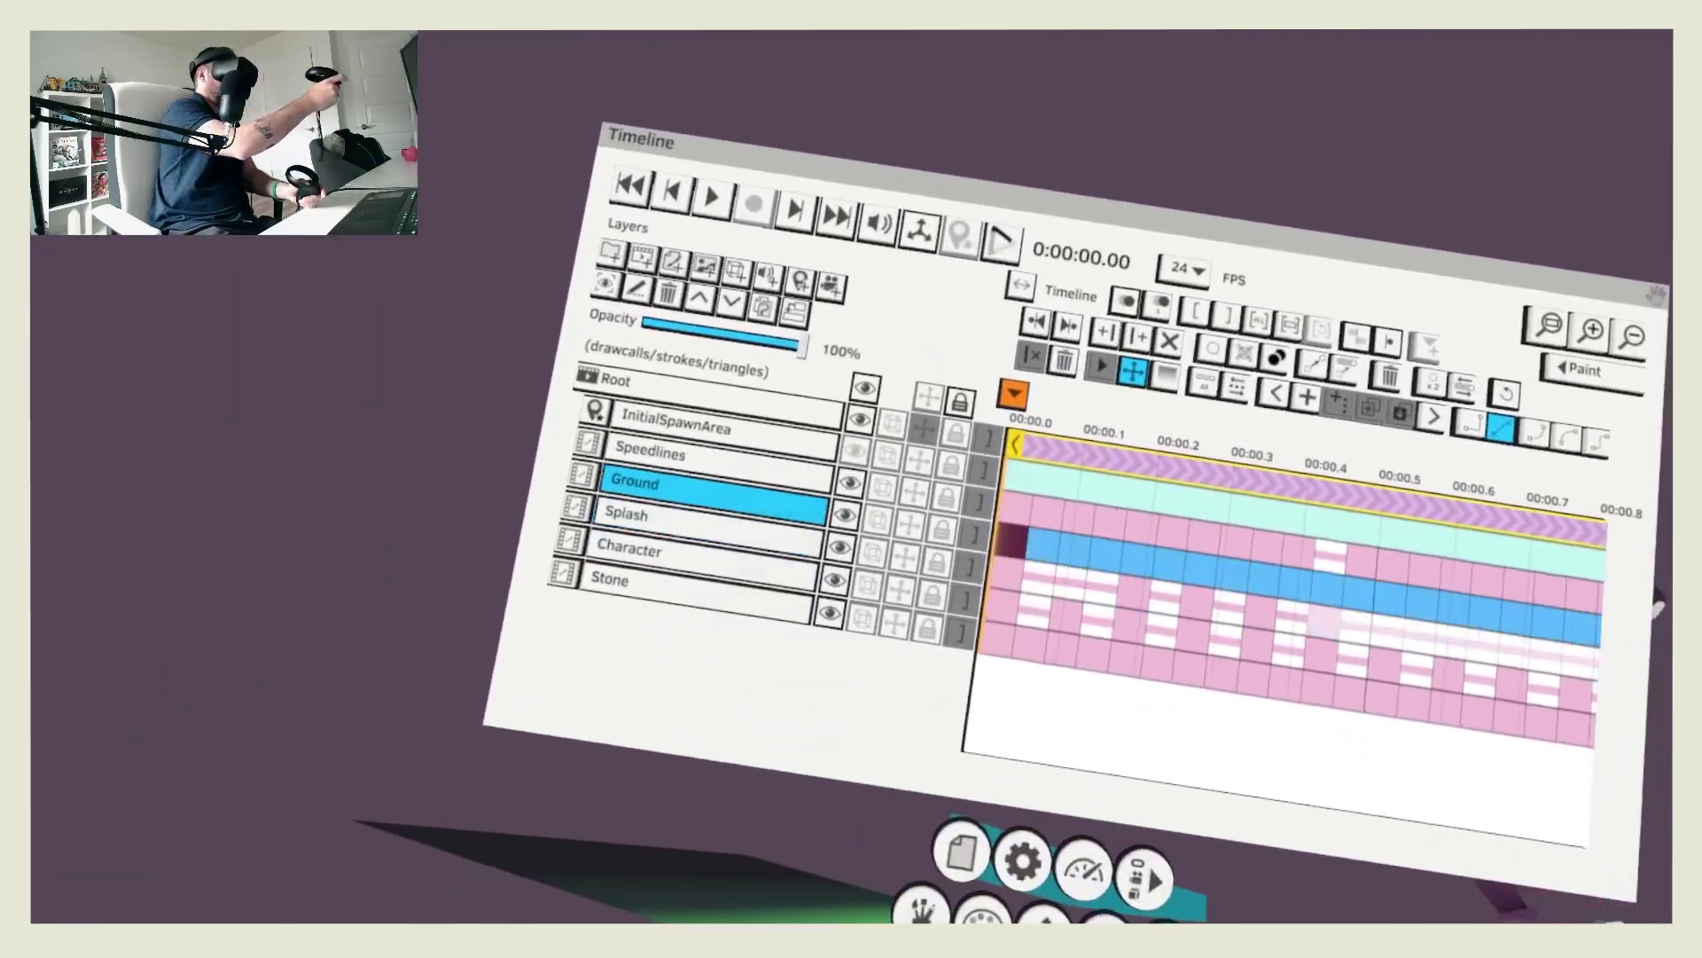
Select the Speedlines layer, followed by the Stone layer, as single layers for export.
left_click(785, 477)
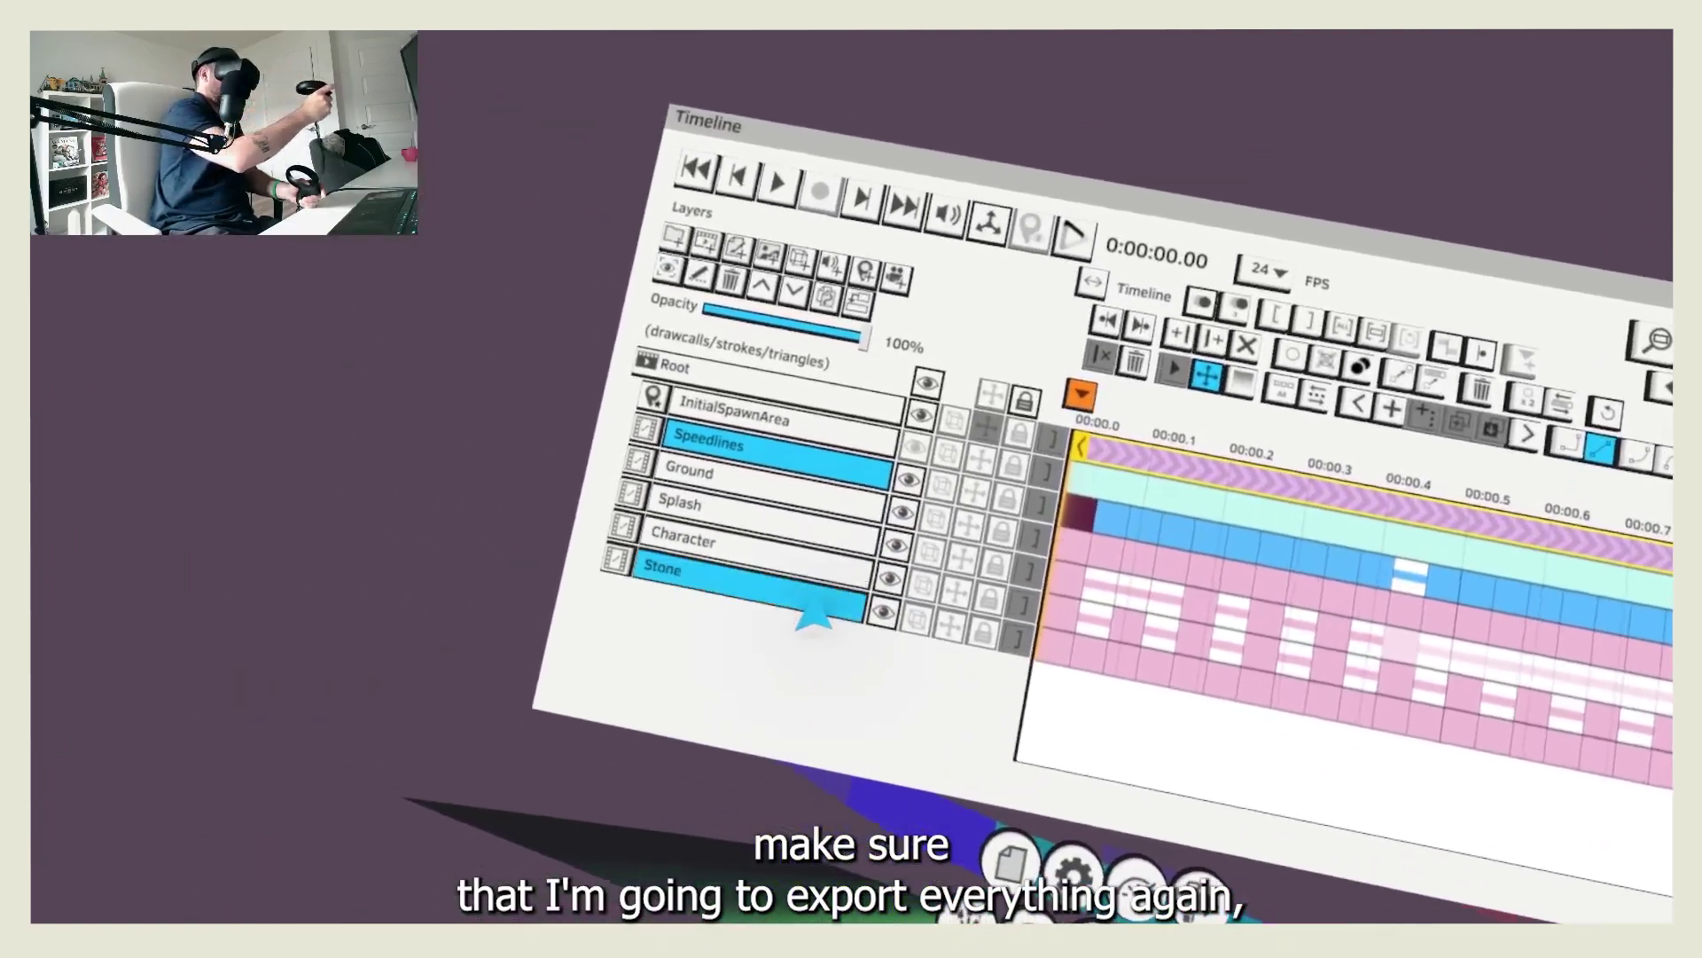
left_click(814, 608)
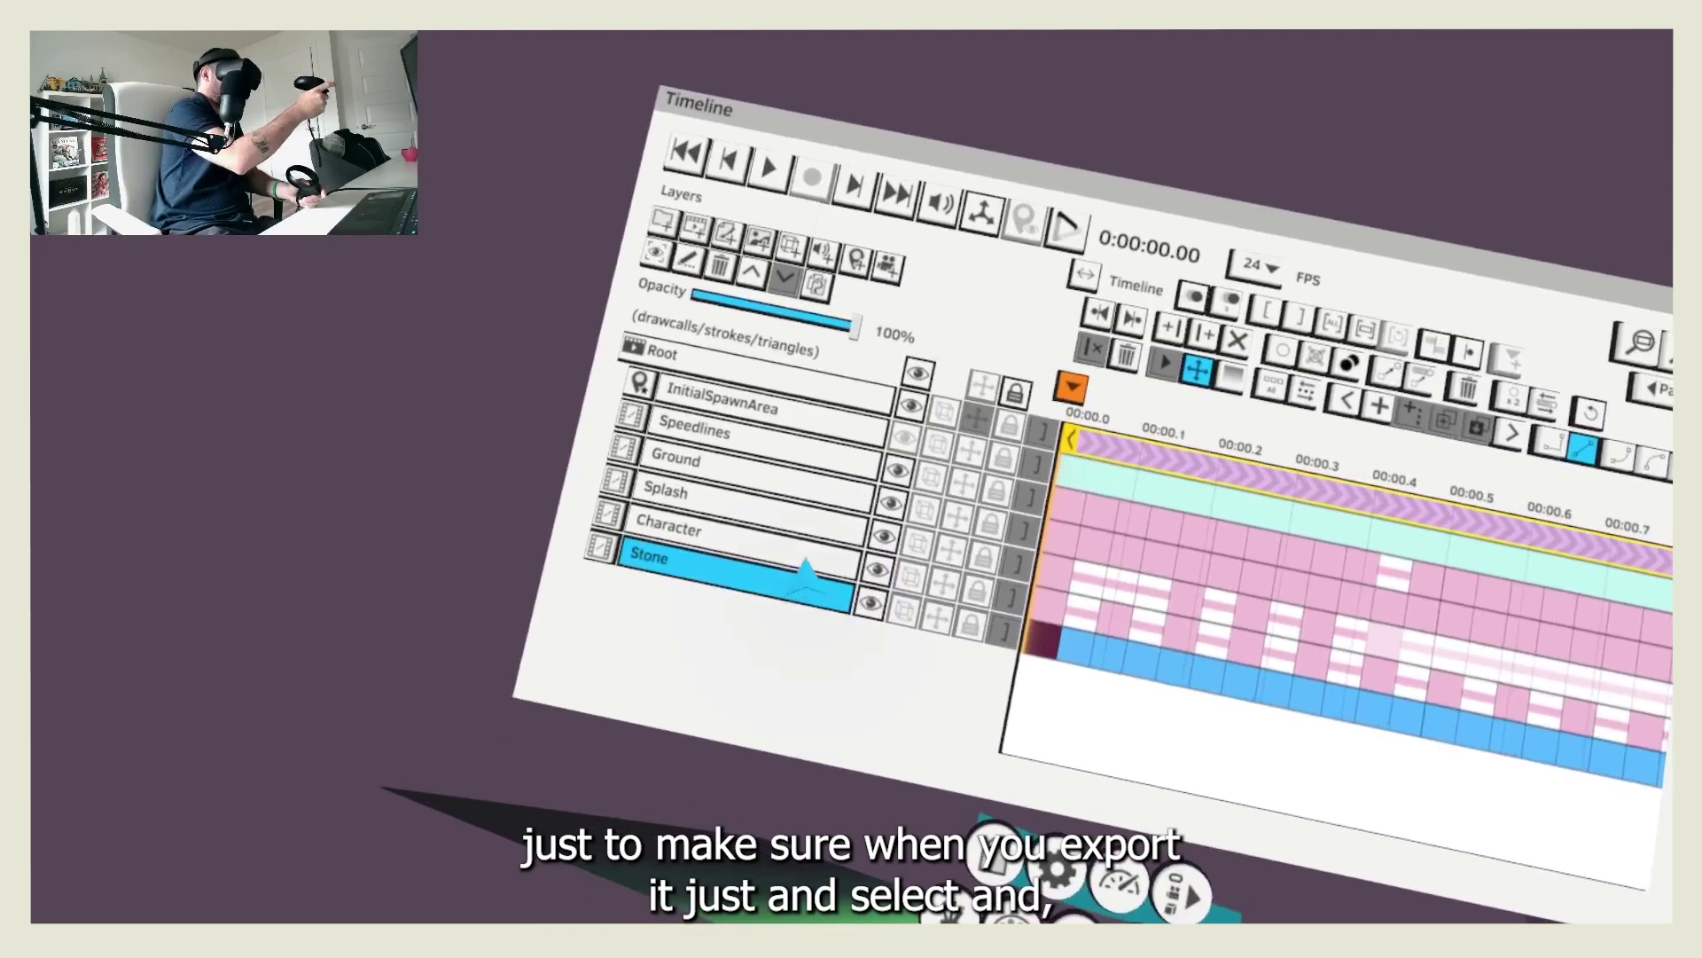
Select the Character layer and hide all the other drawing layers so that only Character stays visible.
left_click(805, 558)
left_click(826, 629)
left_click(857, 561)
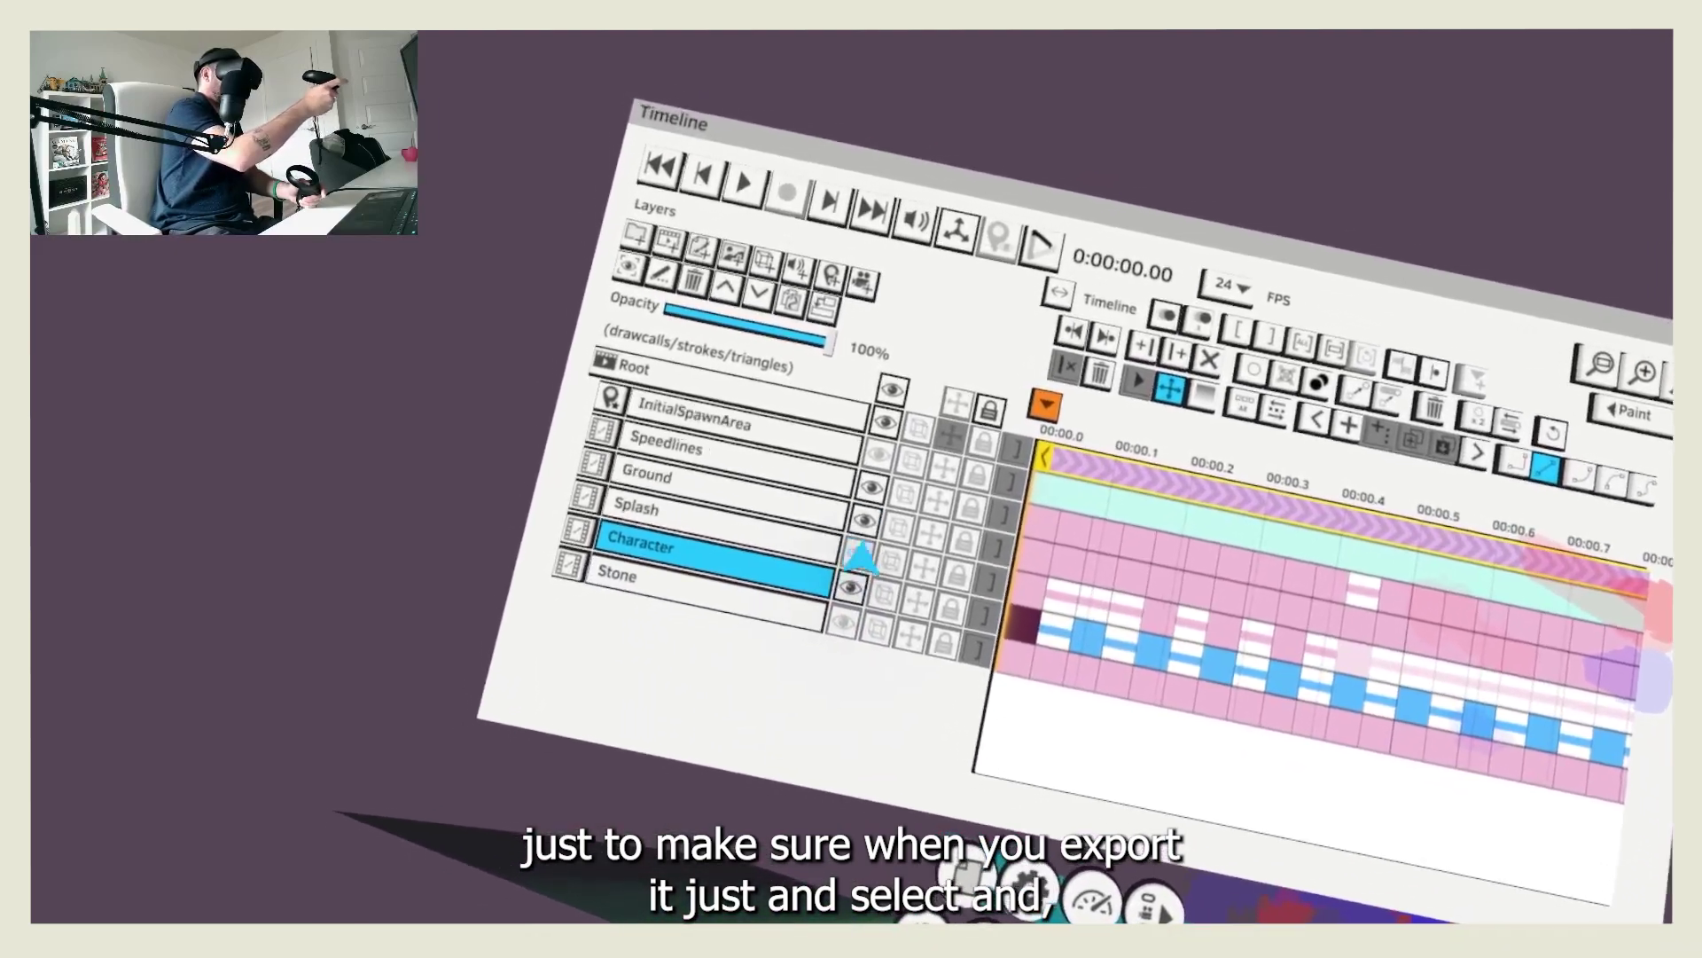
left_click(861, 573)
left_click(862, 551)
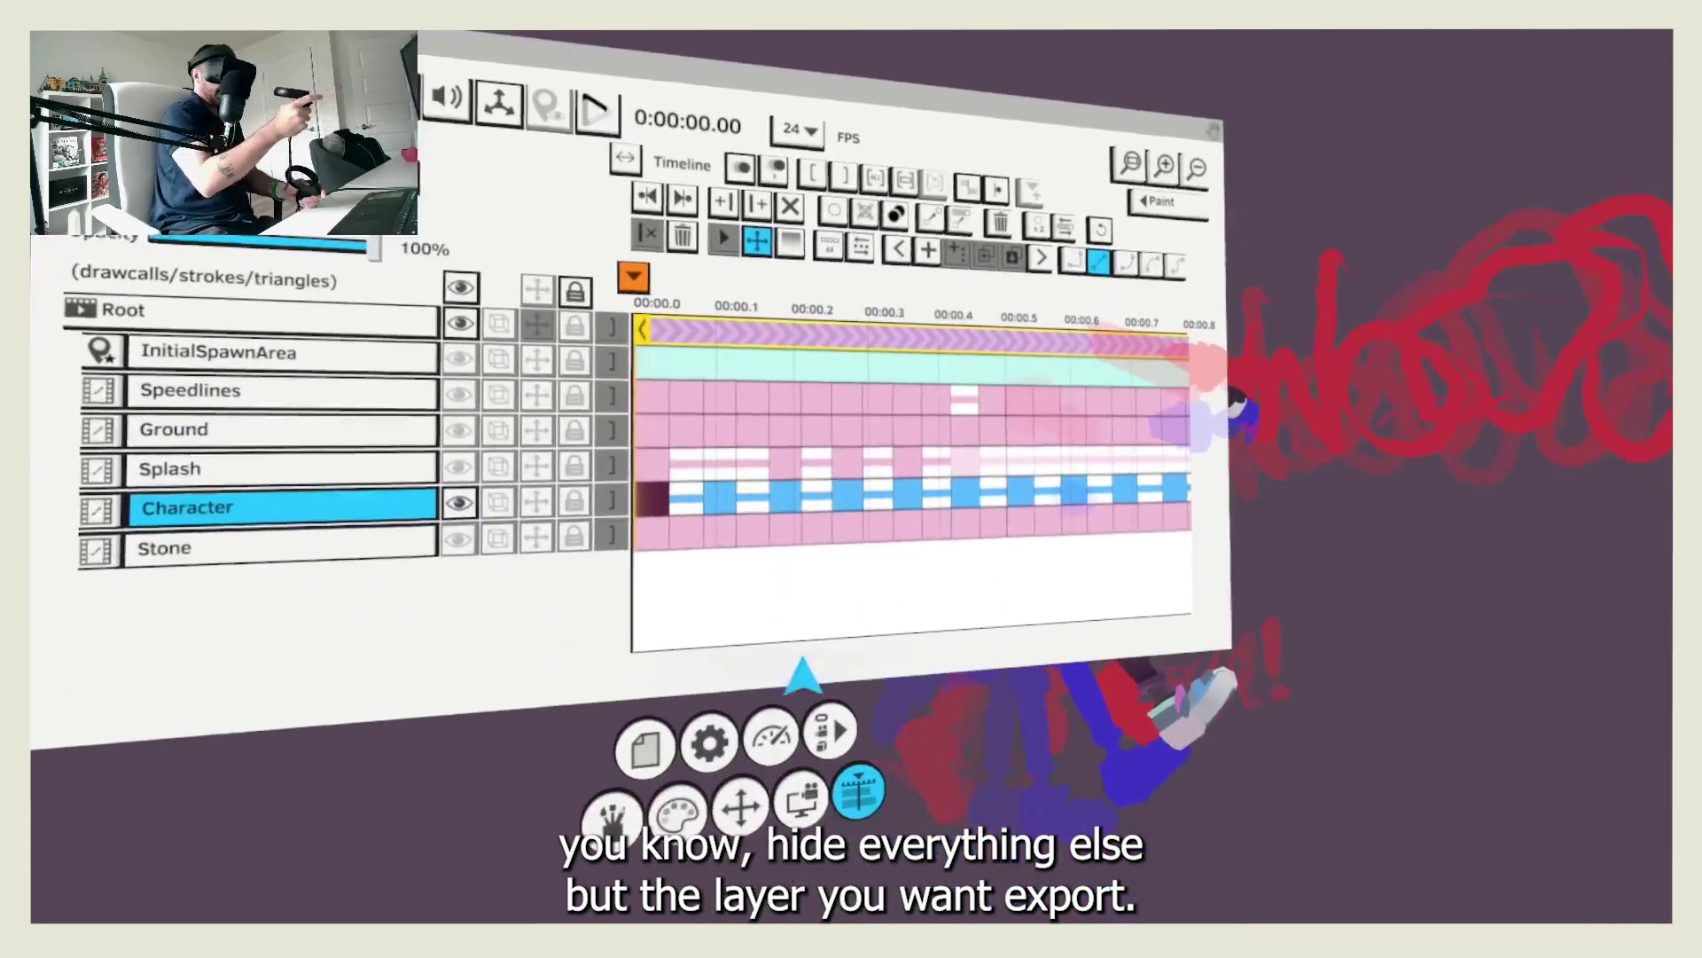
Export the visible Character layer as the Alembic file Character-anim and hide that layer in the timeline.
left_click(841, 760)
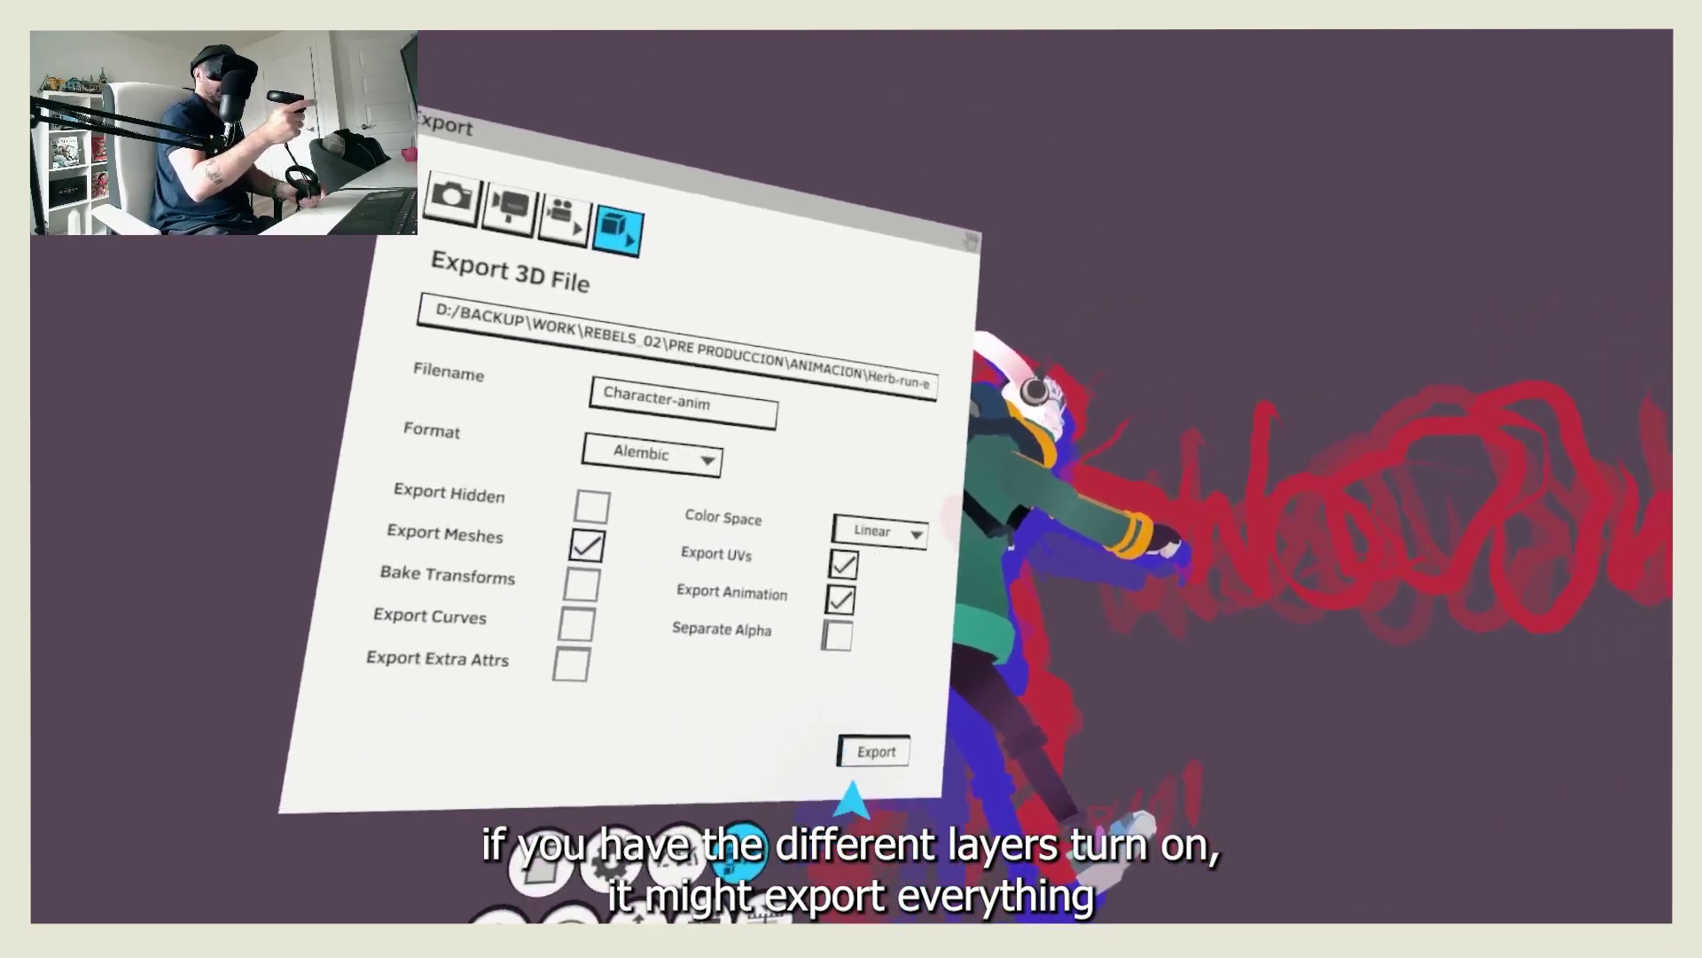
left_click(894, 726)
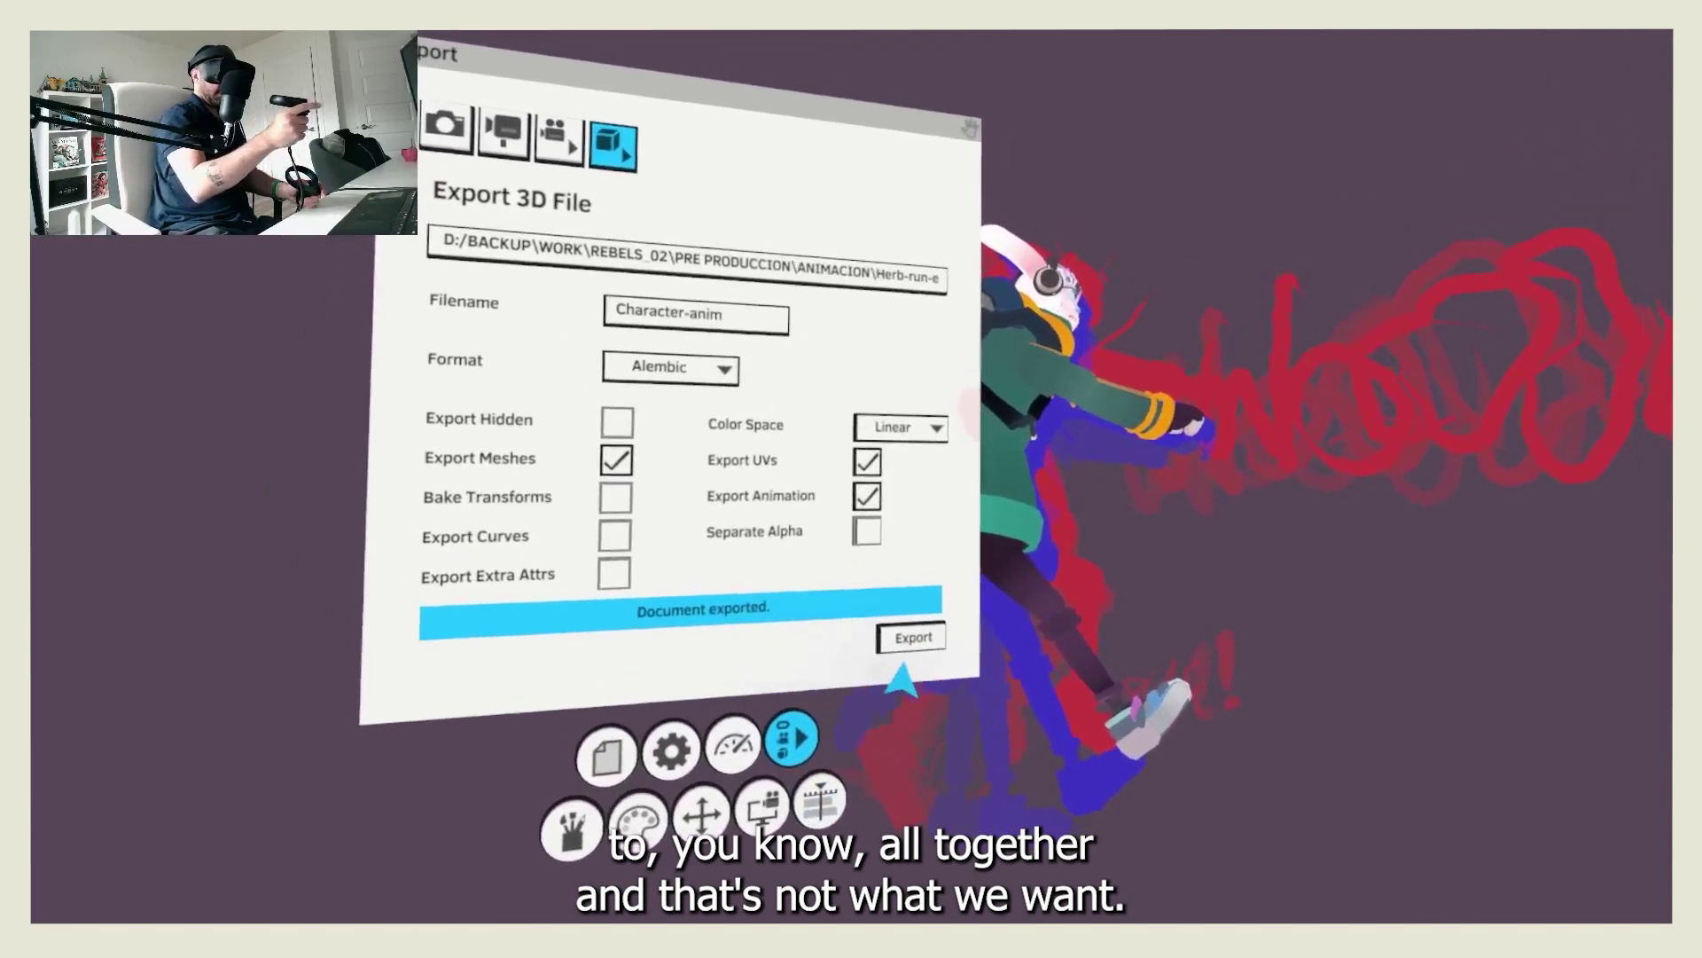
left_click(808, 774)
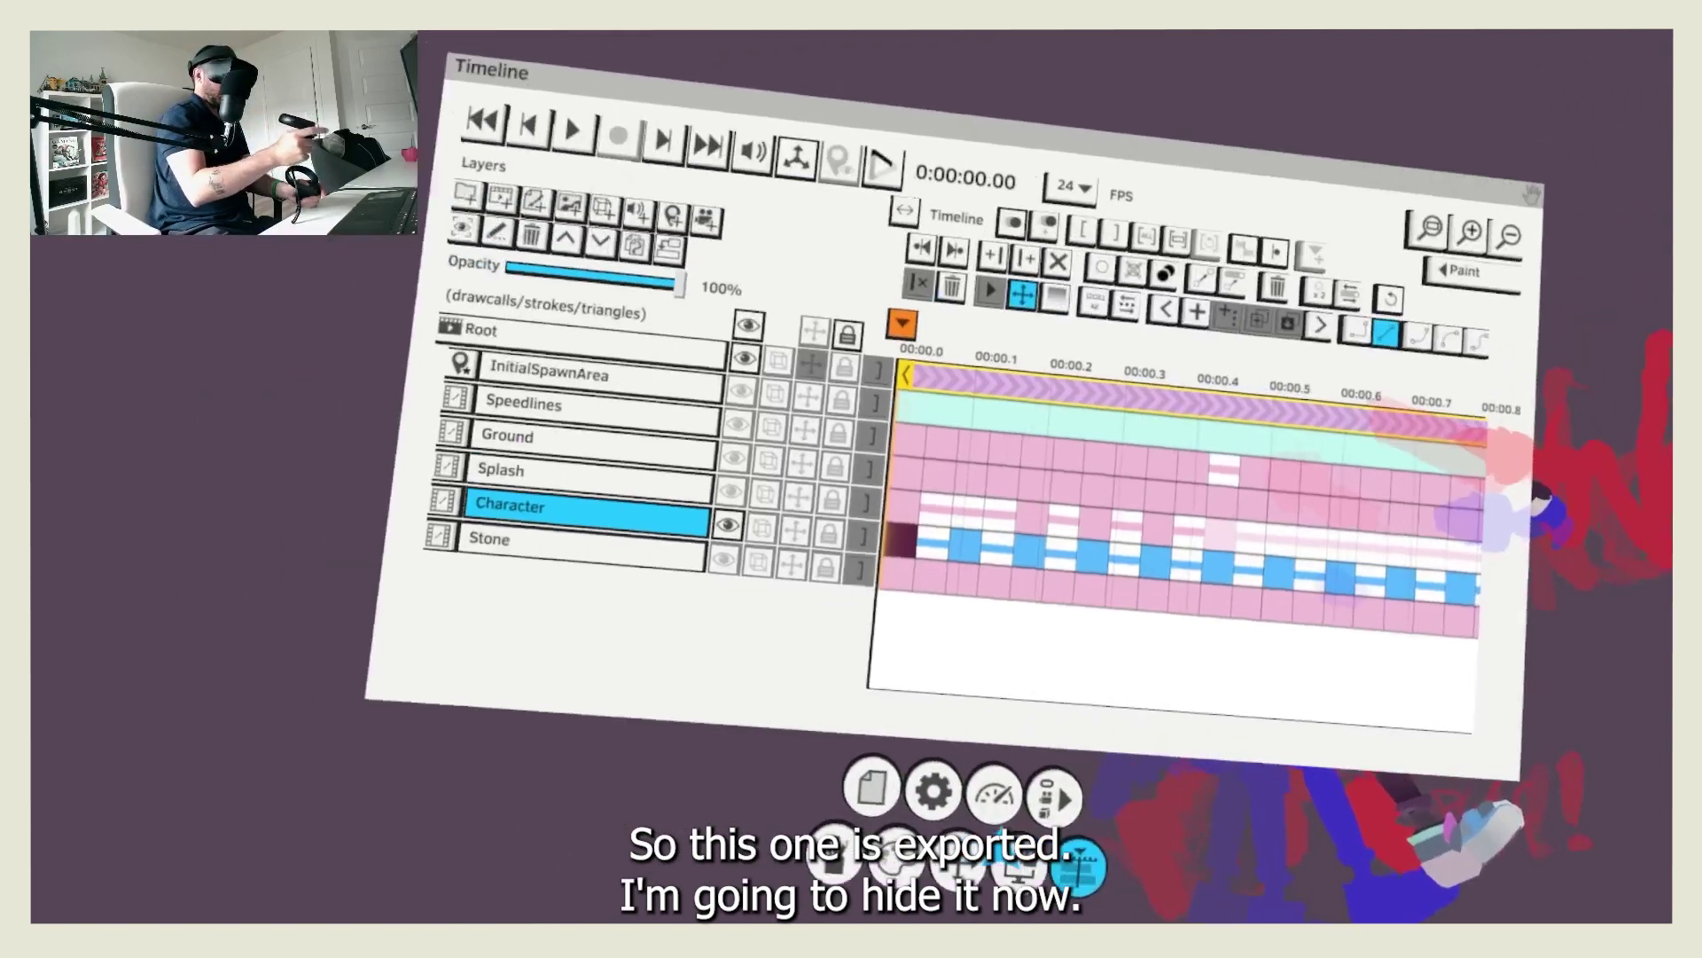
left_click(845, 572)
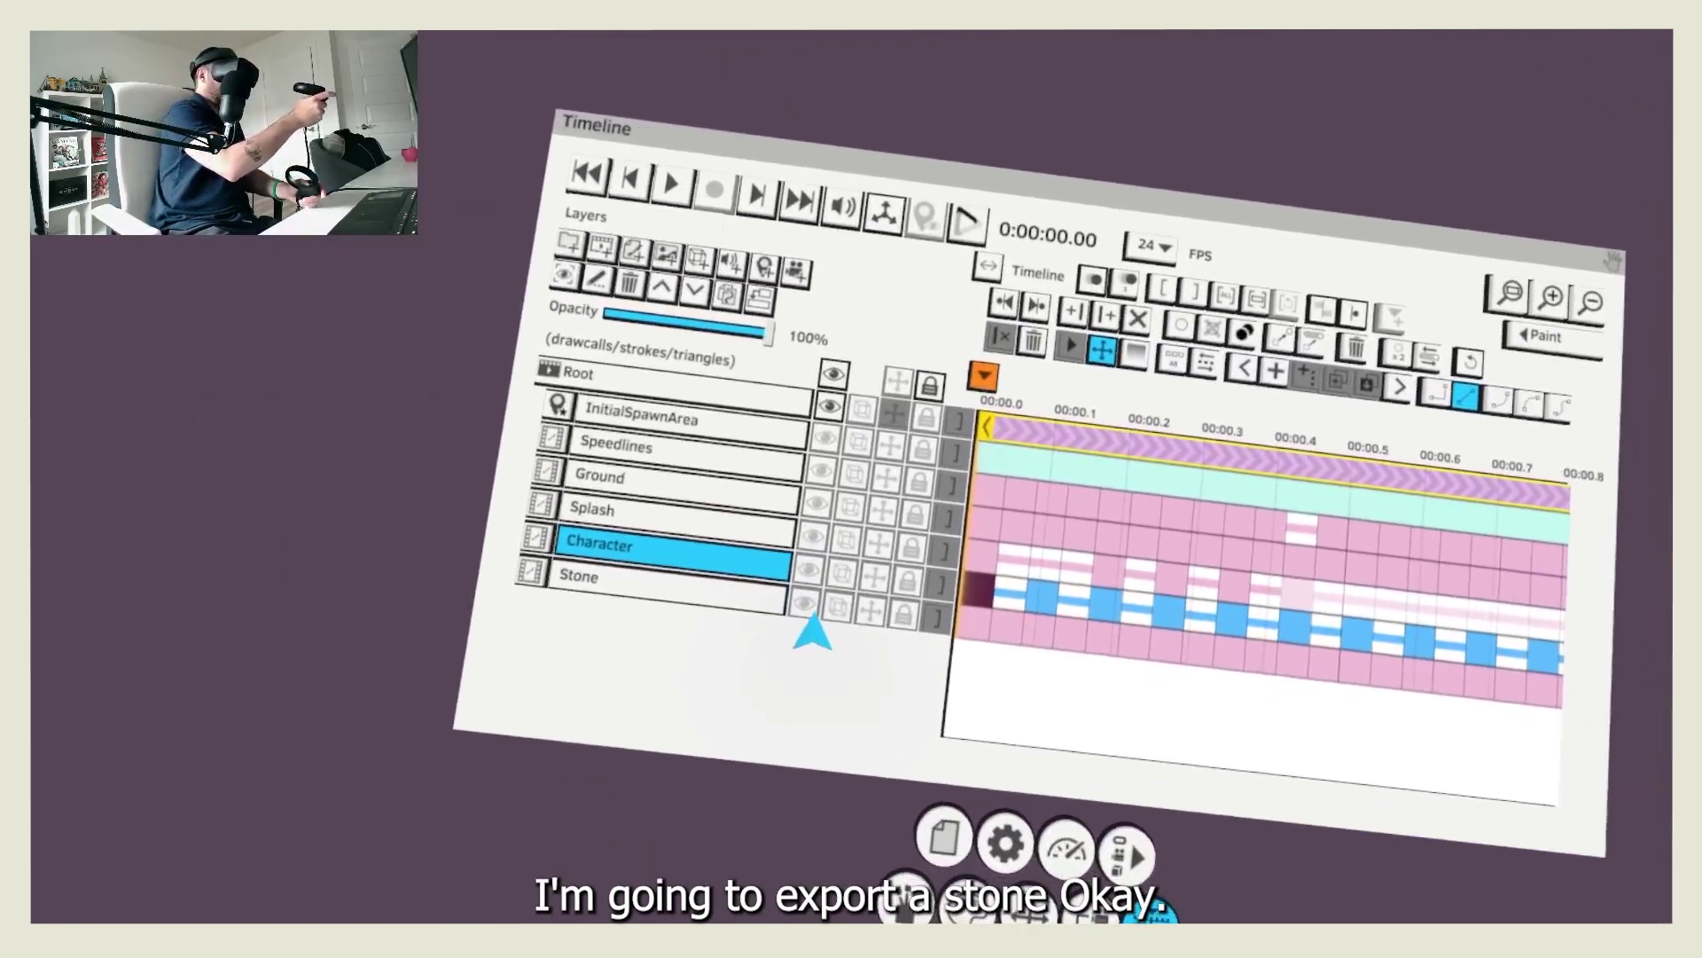